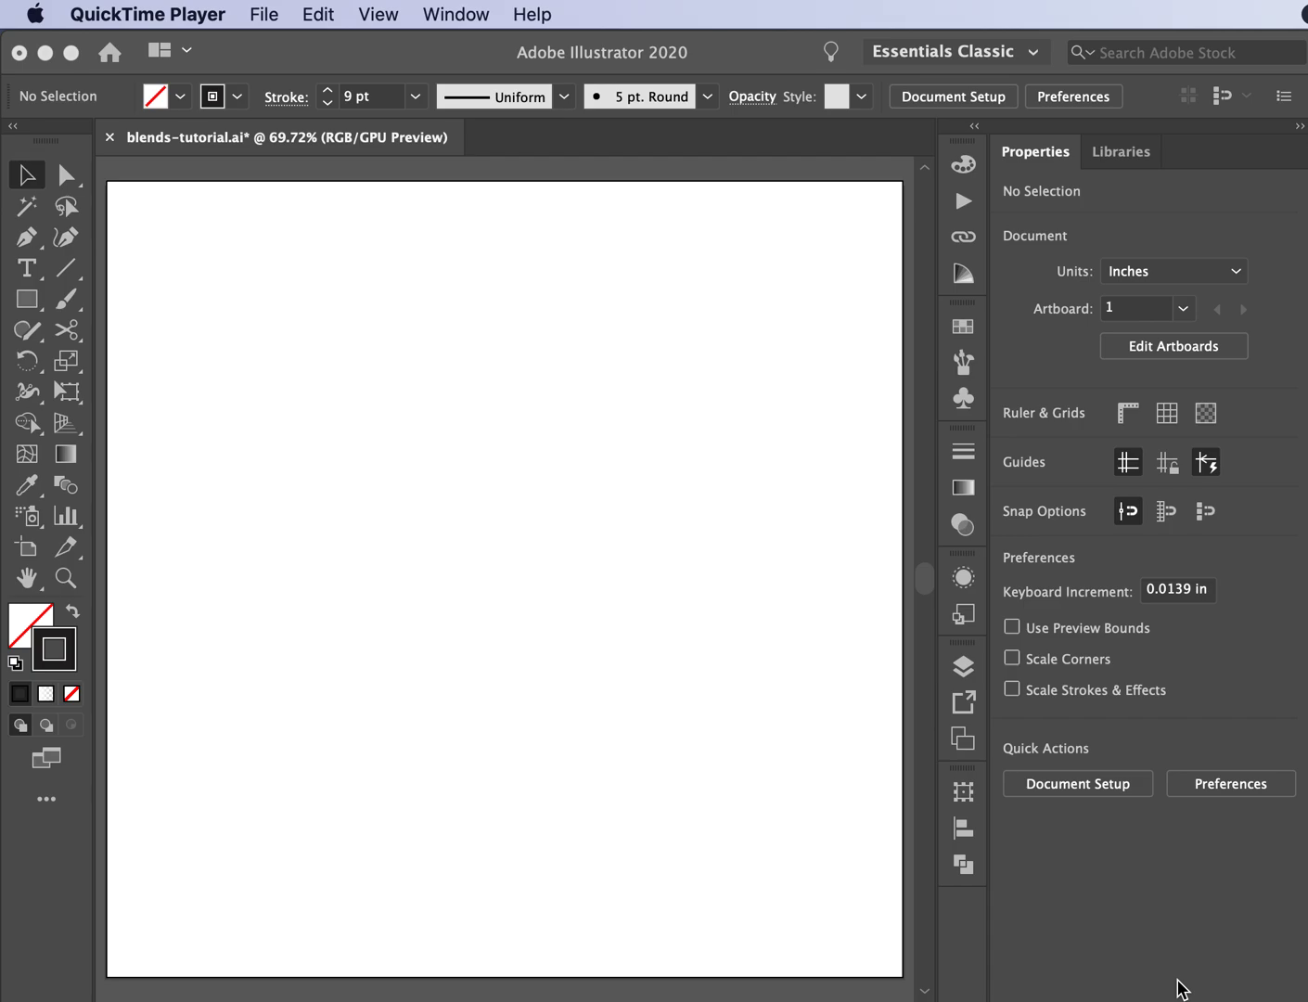
- Bring Illustrator to the front and look over the Object > Blend commands without choosing any
click(343, 228)
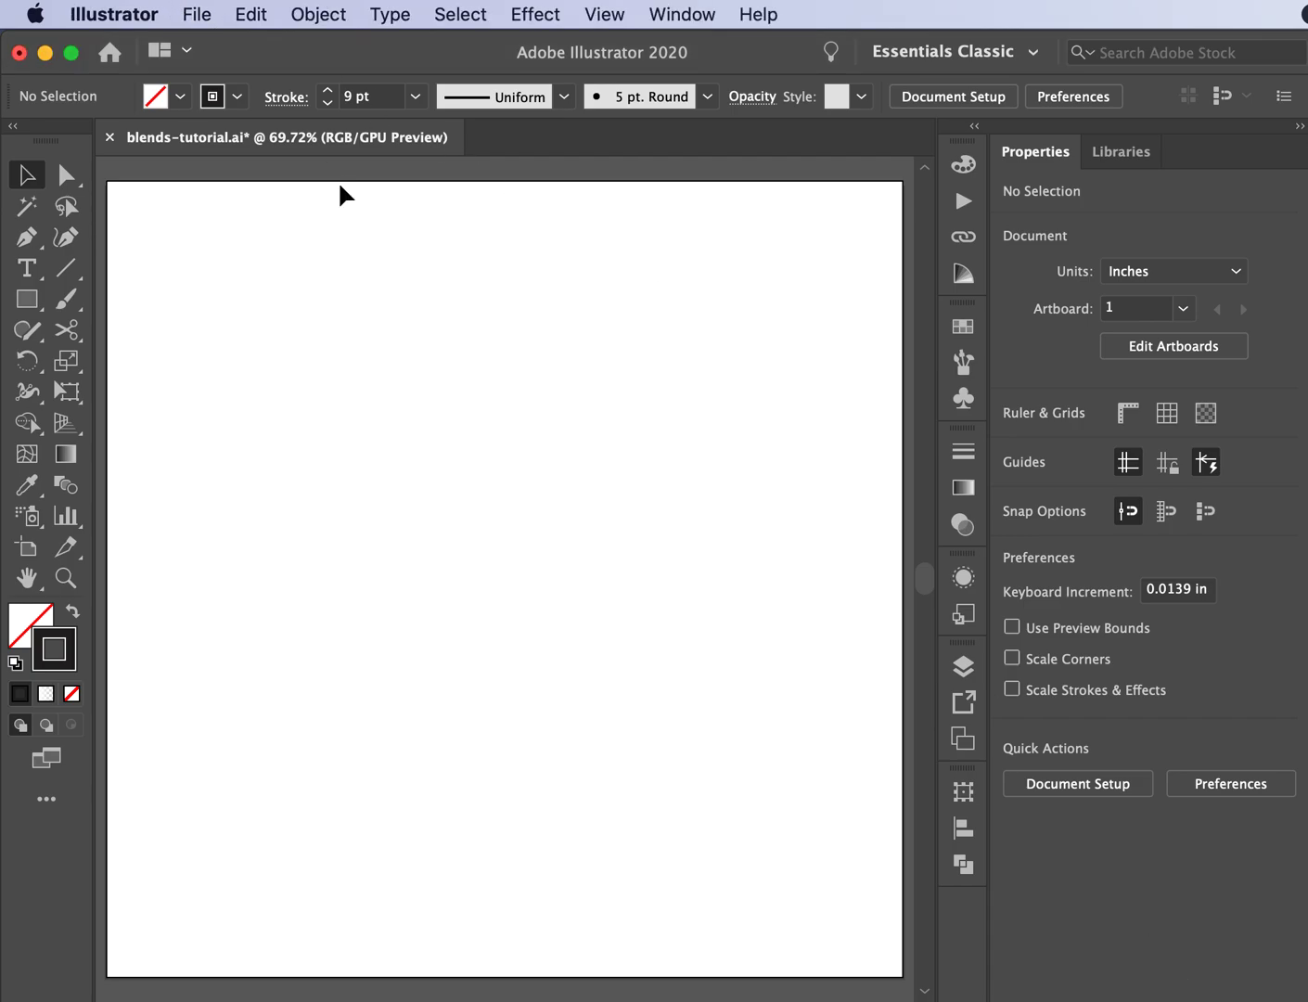
click(320, 17)
mouse_move(383, 676)
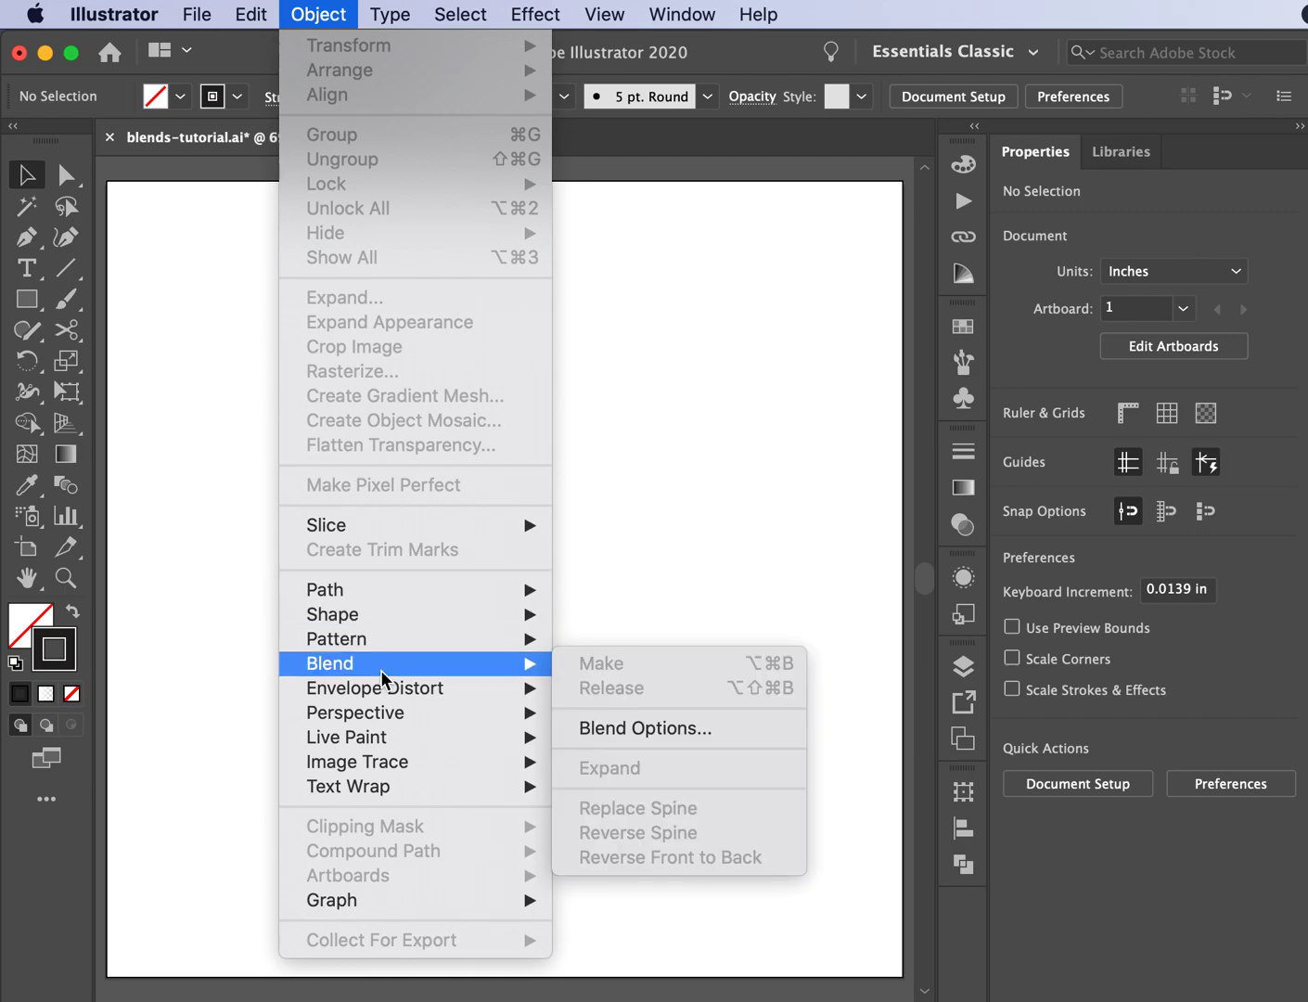
click(200, 408)
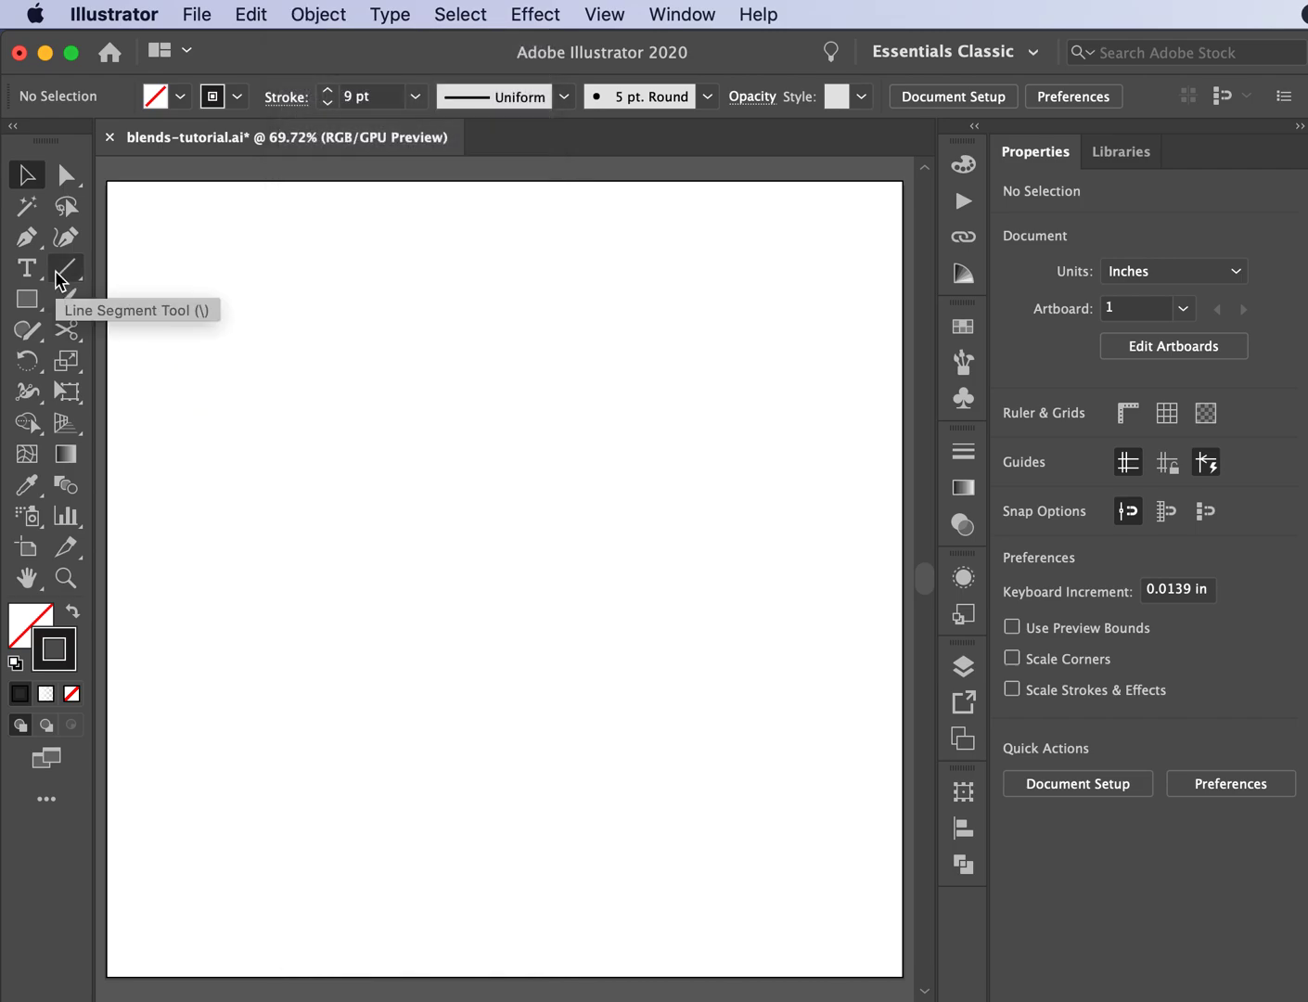
- Draw a vertical line near the artboard's top-left with the Line Segment Tool
click(61, 274)
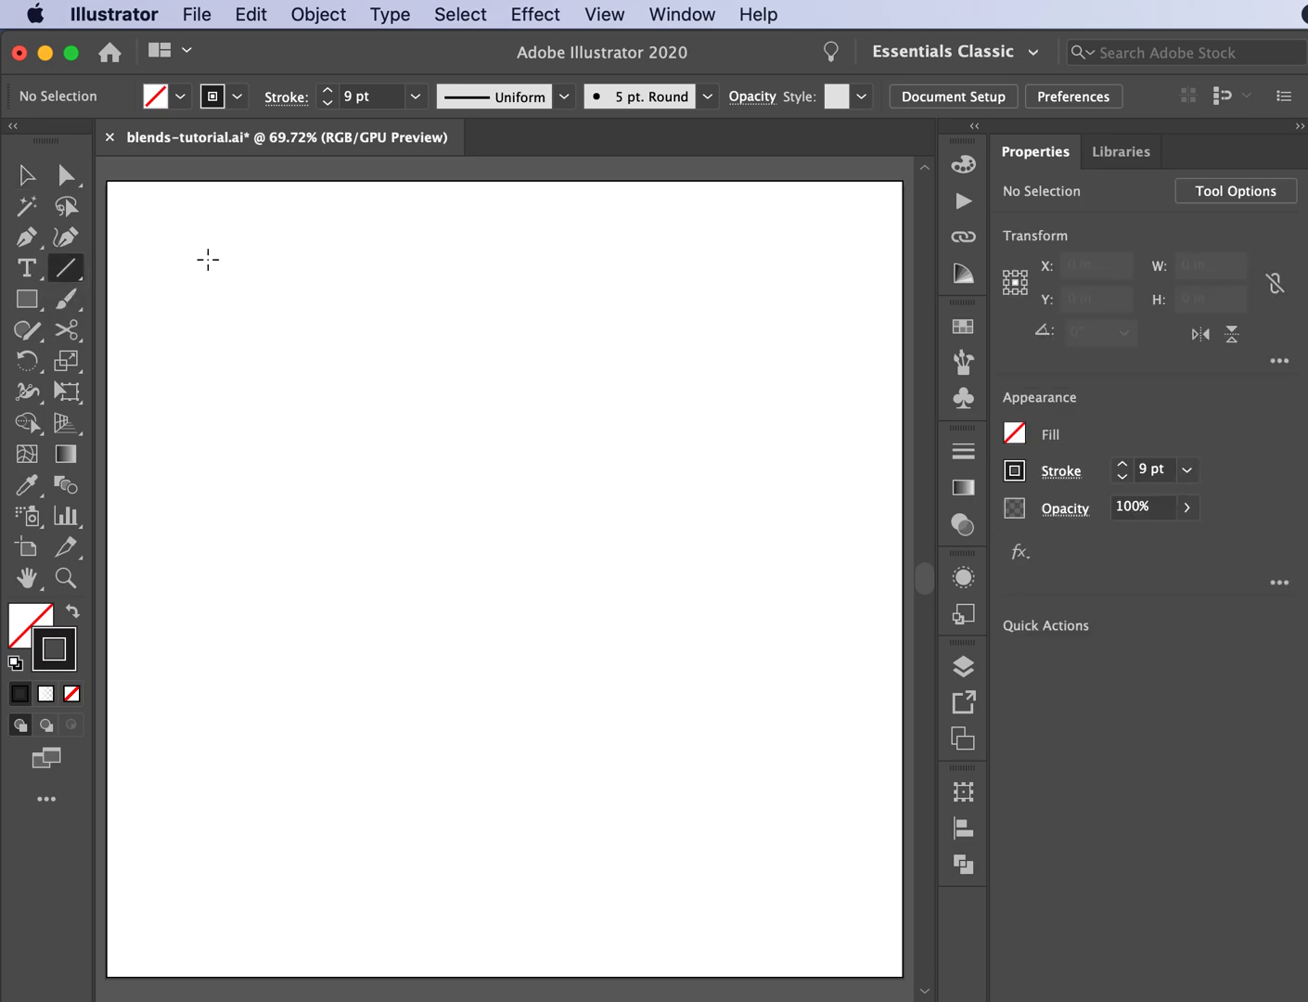
drag(176, 257, 187, 402)
key(v)
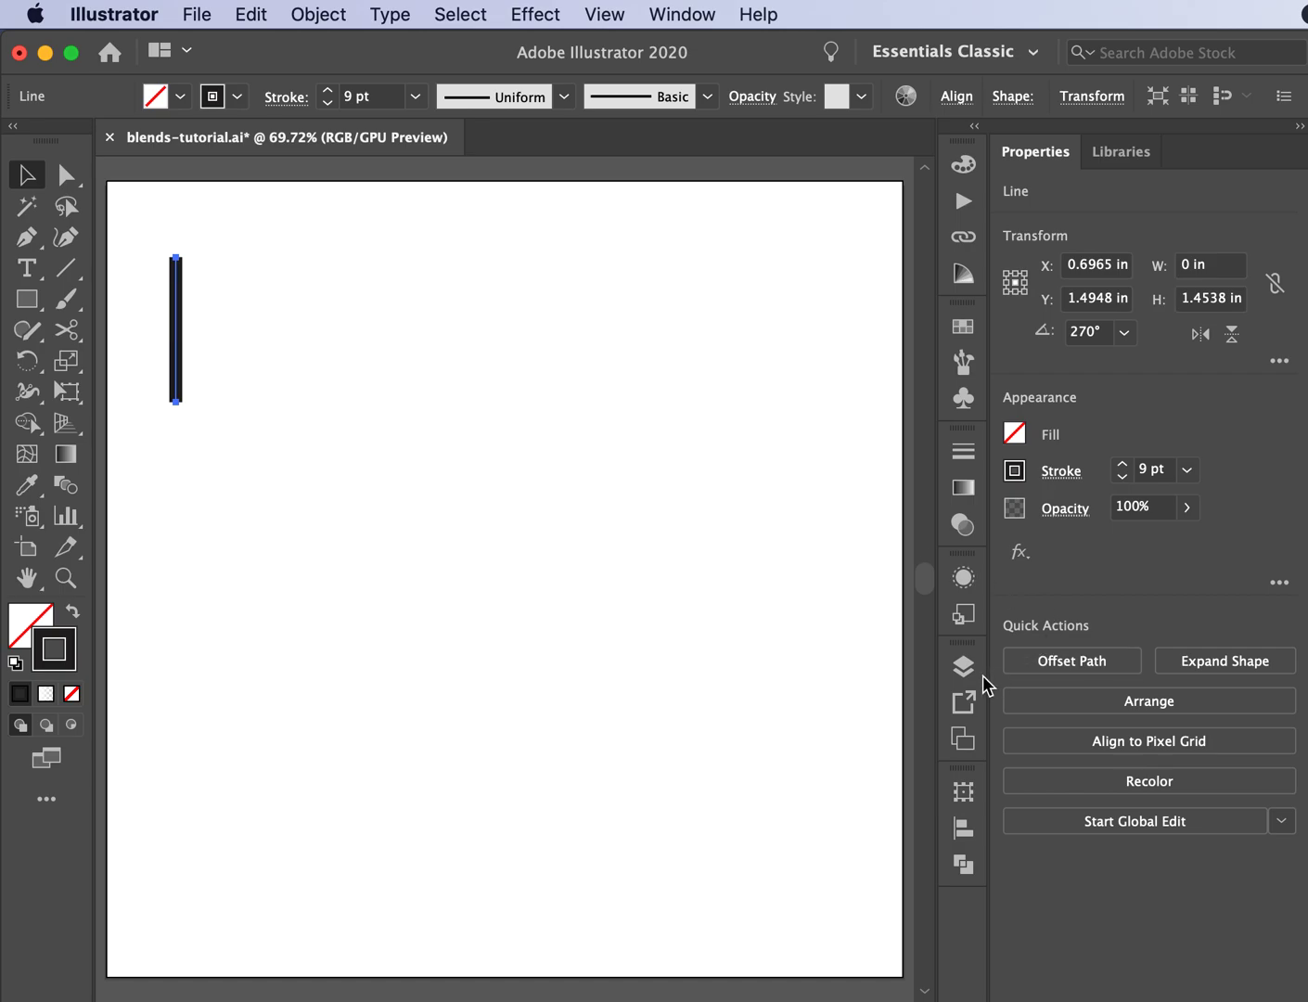
- Raise the line's stroke weight from 9 pt to 14 pt in the Stroke panel
click(963, 452)
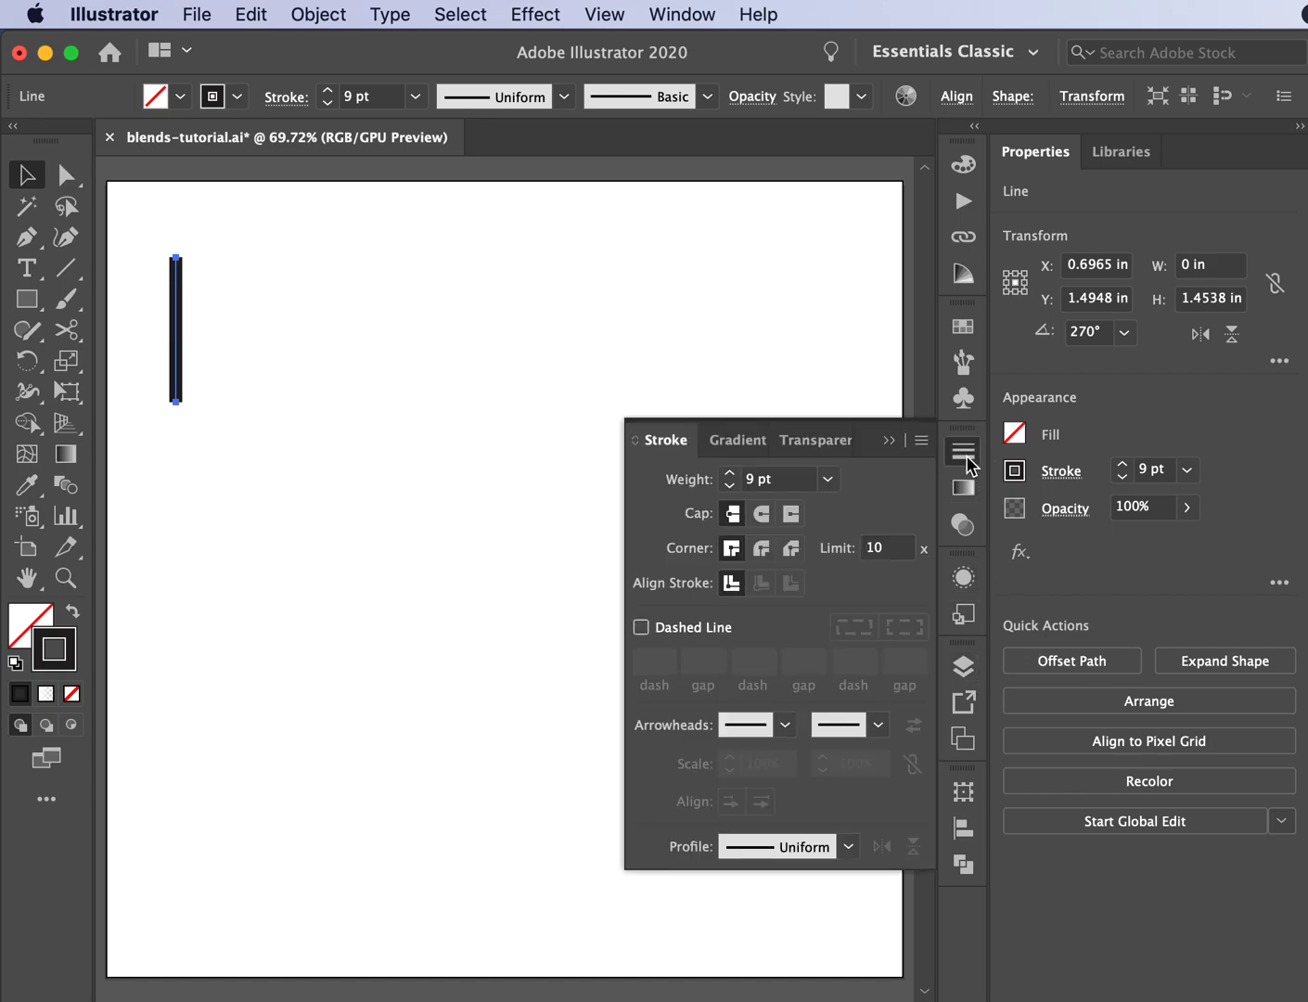
click(728, 473)
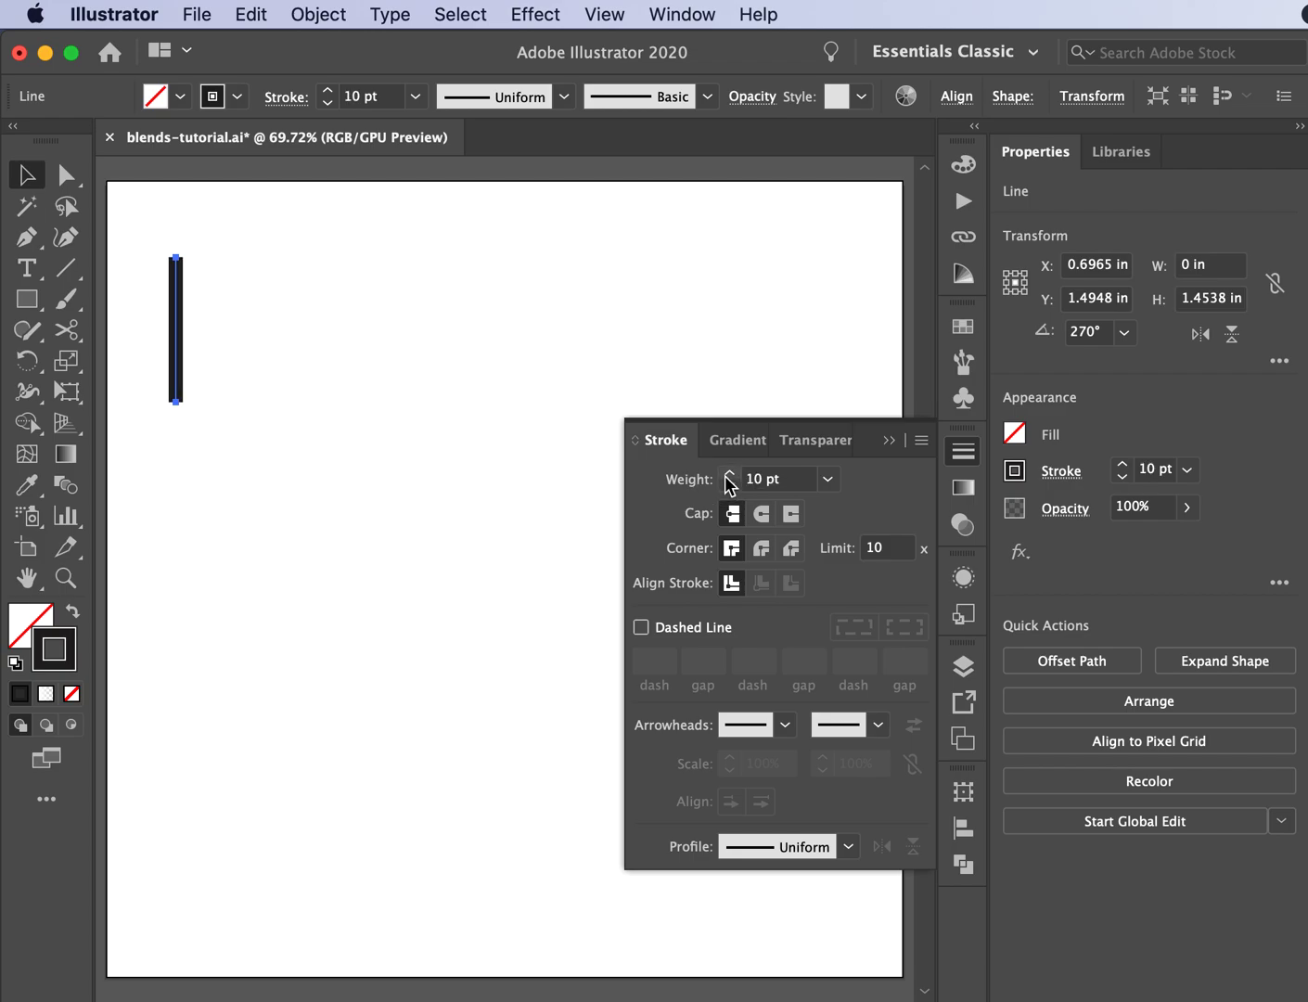
click(729, 473)
click(729, 473)
click(729, 473)
click(729, 473)
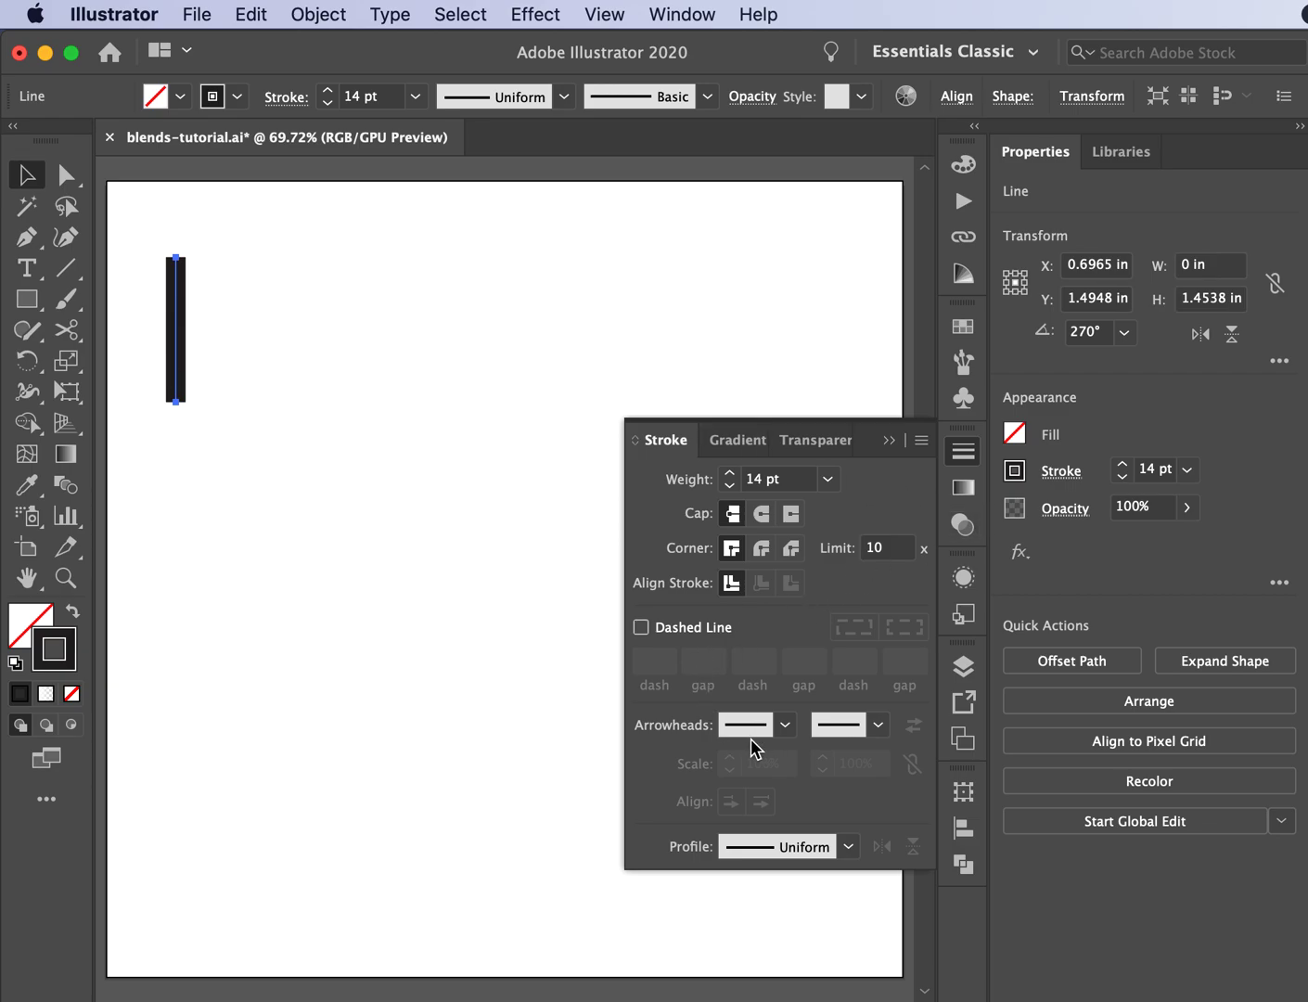
- Give the line's start an Arrow 7 arrowhead scaled down to 11%, forming a pointed post
click(787, 725)
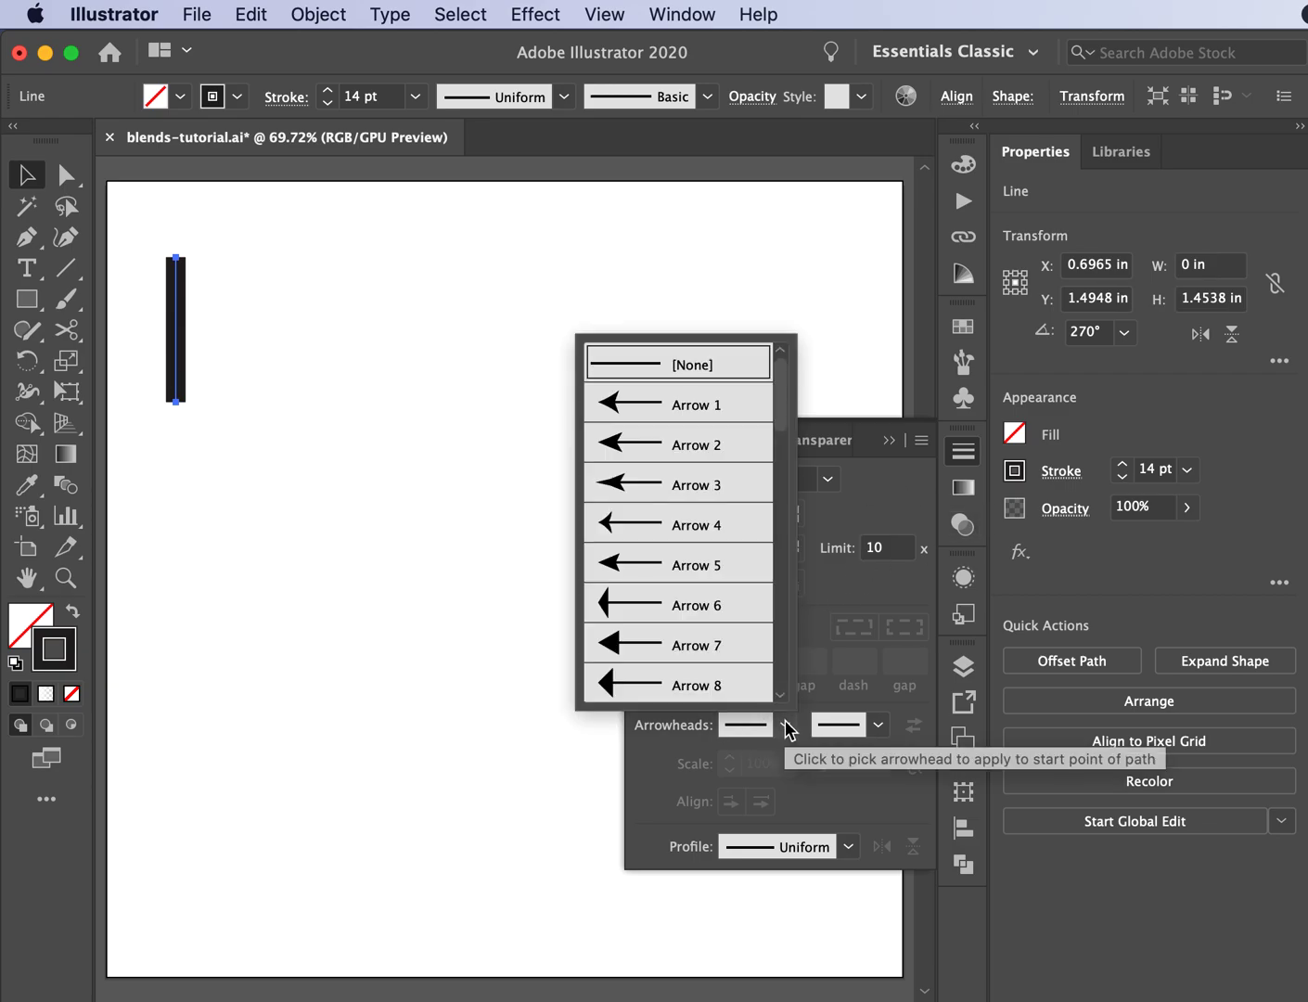
click(668, 628)
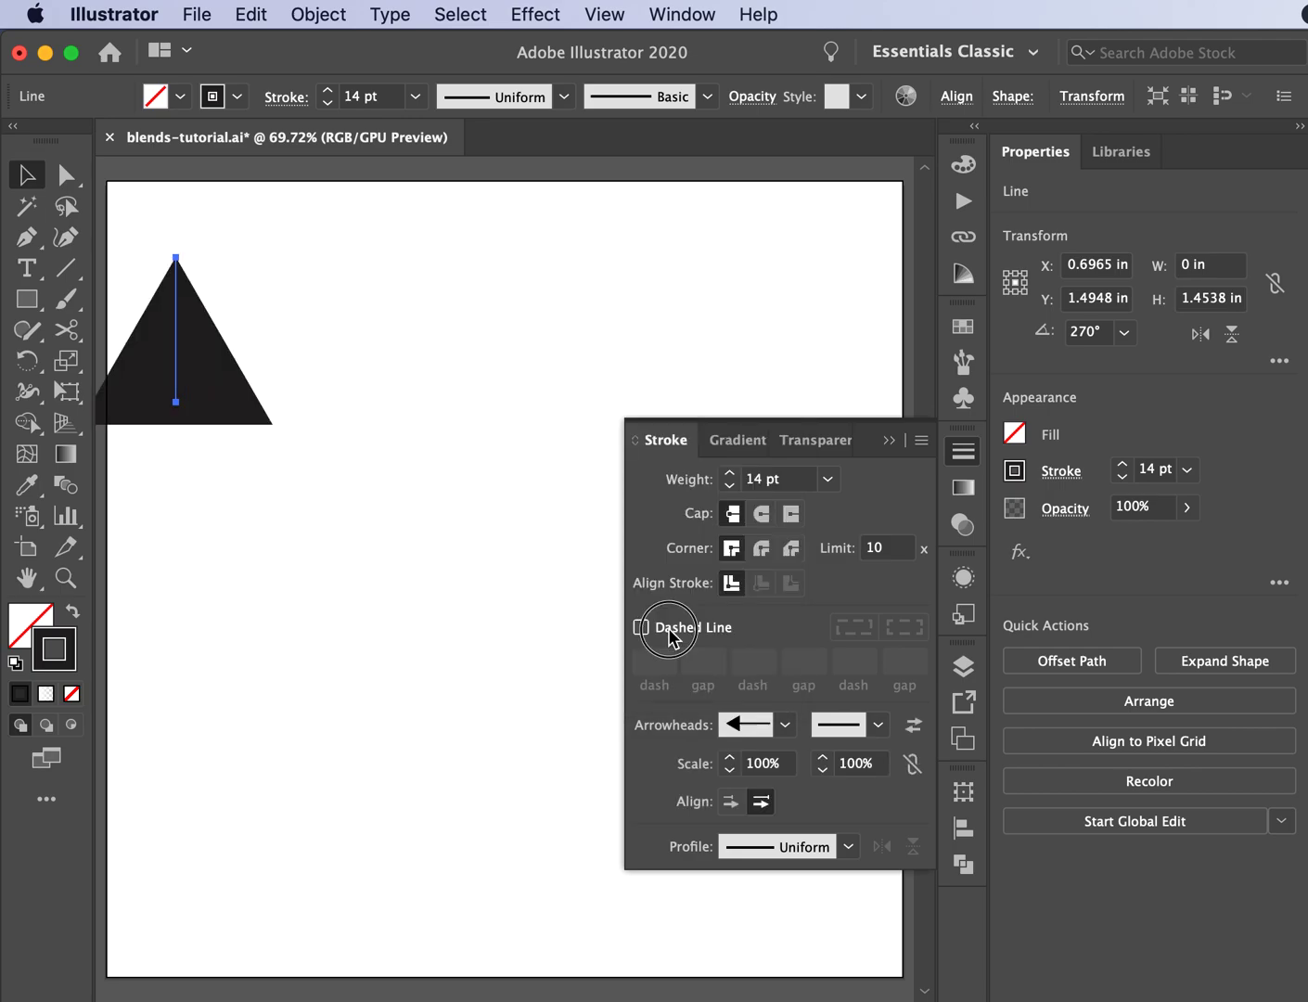
click(732, 771)
click(732, 771)
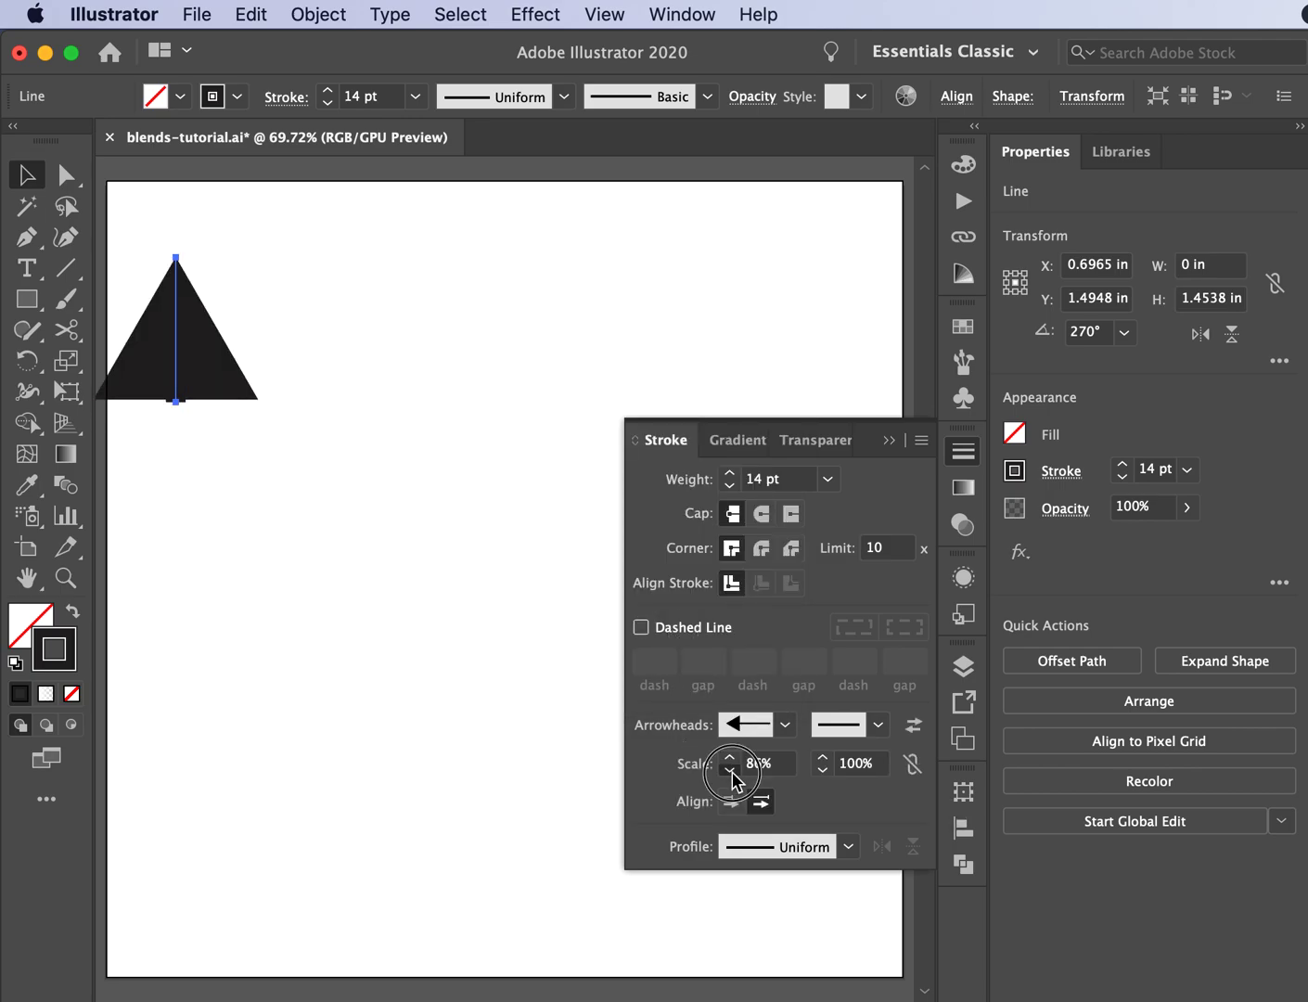
click(732, 771)
drag(732, 771, 731, 772)
click(732, 754)
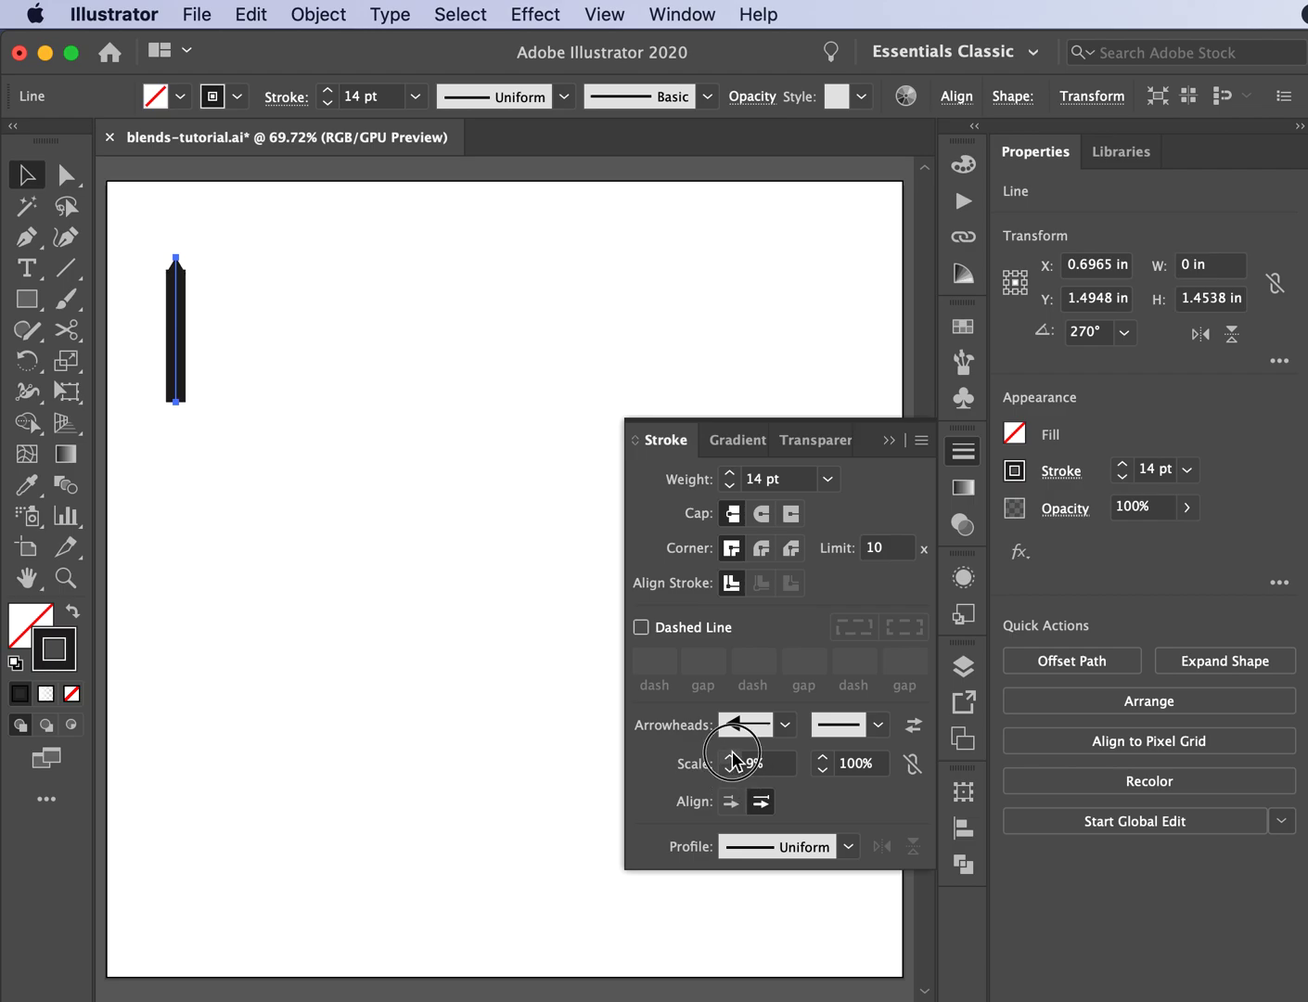
click(732, 755)
click(732, 755)
click(169, 198)
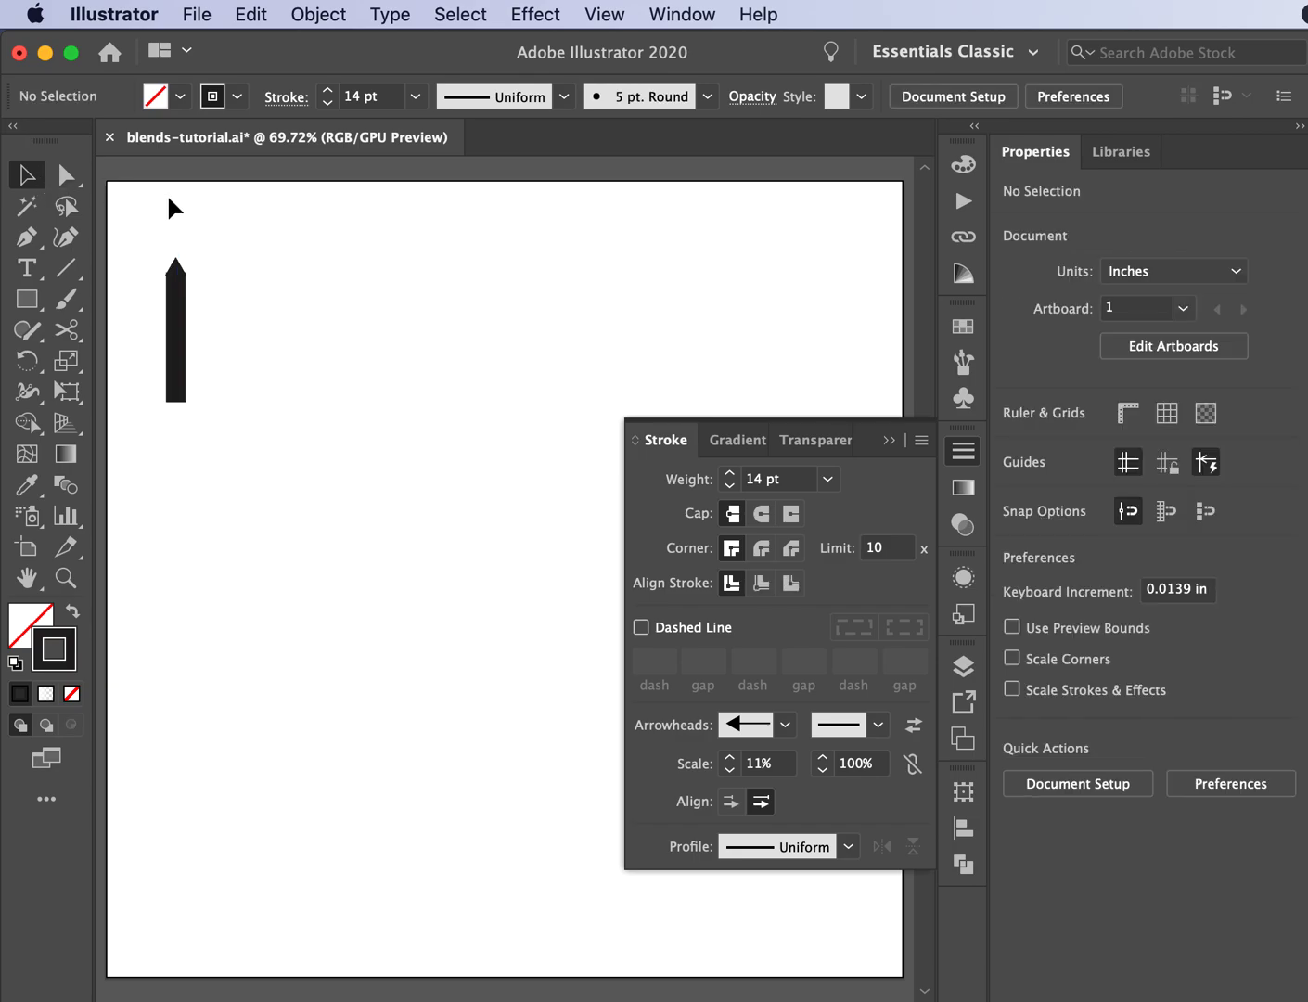
click(177, 390)
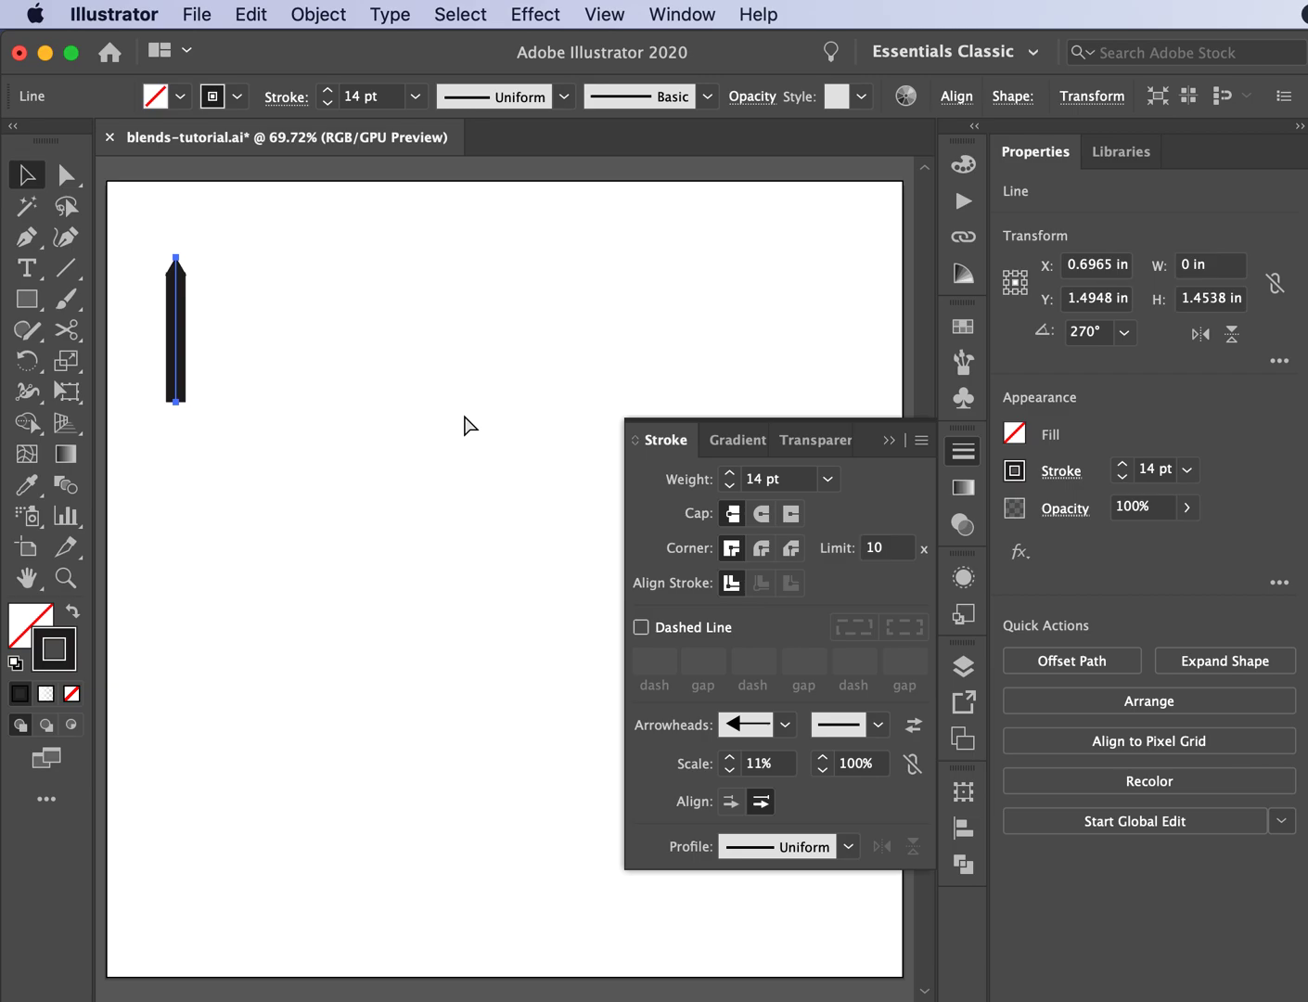
- Duplicate the post and nudge the copy into place to its right
key(alt+shift+Right)
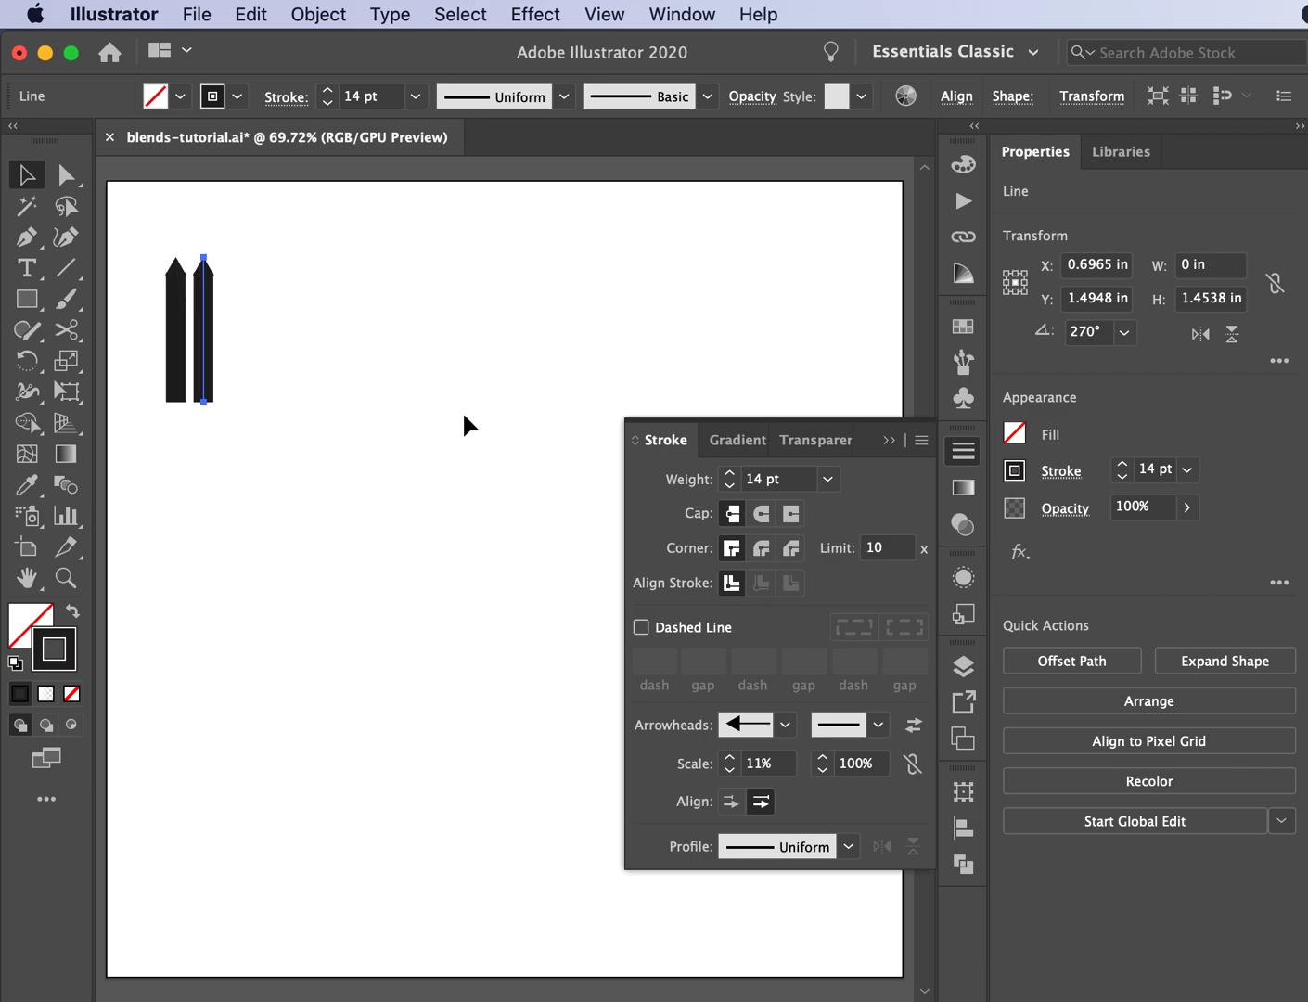
key(shift+Right)
key(shift+Right)
key(shift+Right)
key(shift+Right)
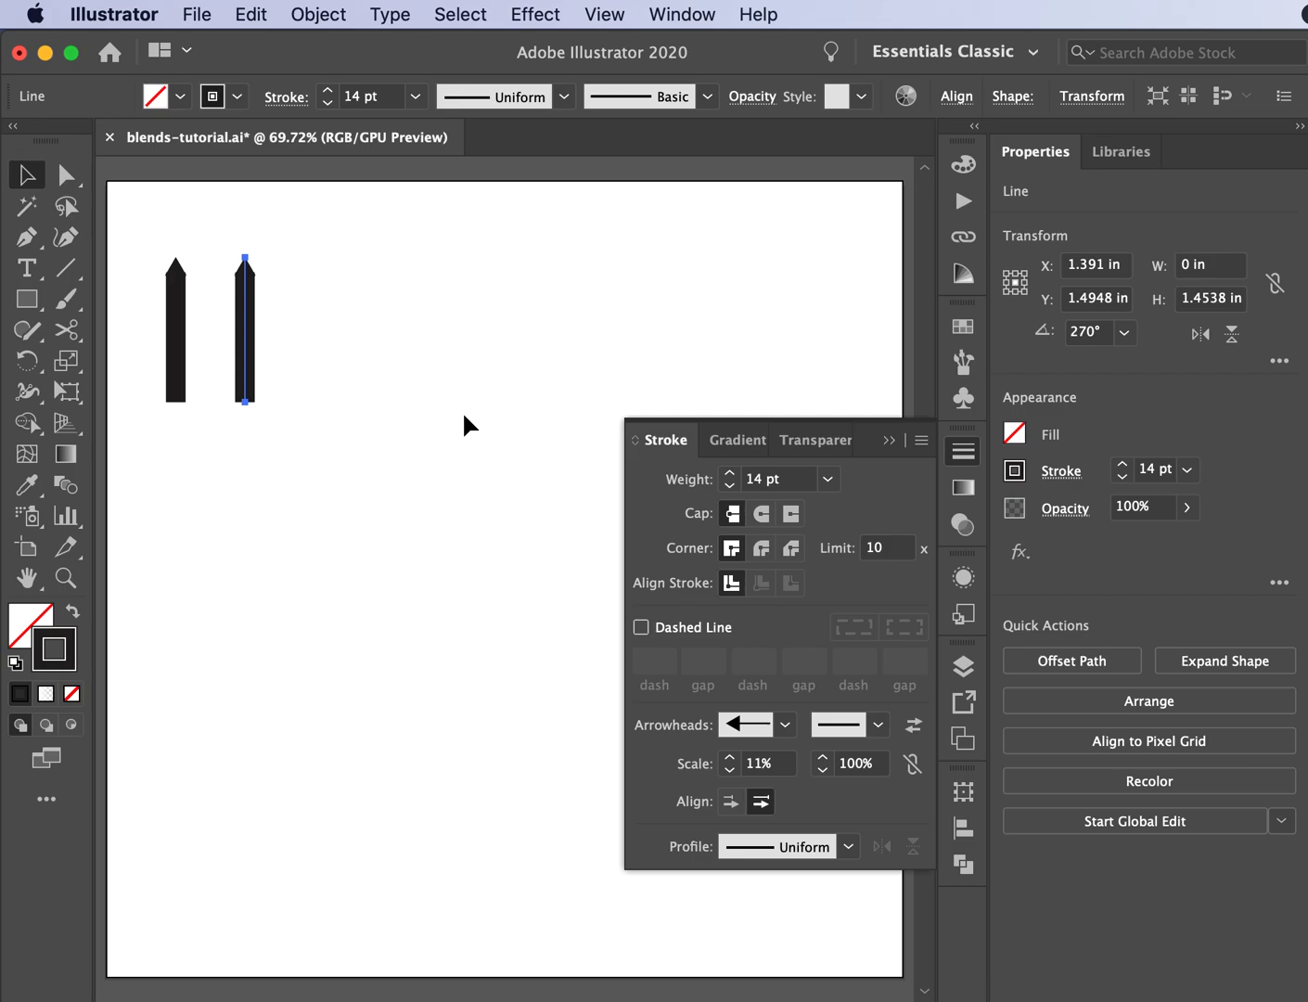
key(shift+Right)
key(shift+Right)
key(shift+Right)
key(shift+Right)
key(shift+Right)
key(shift+Right)
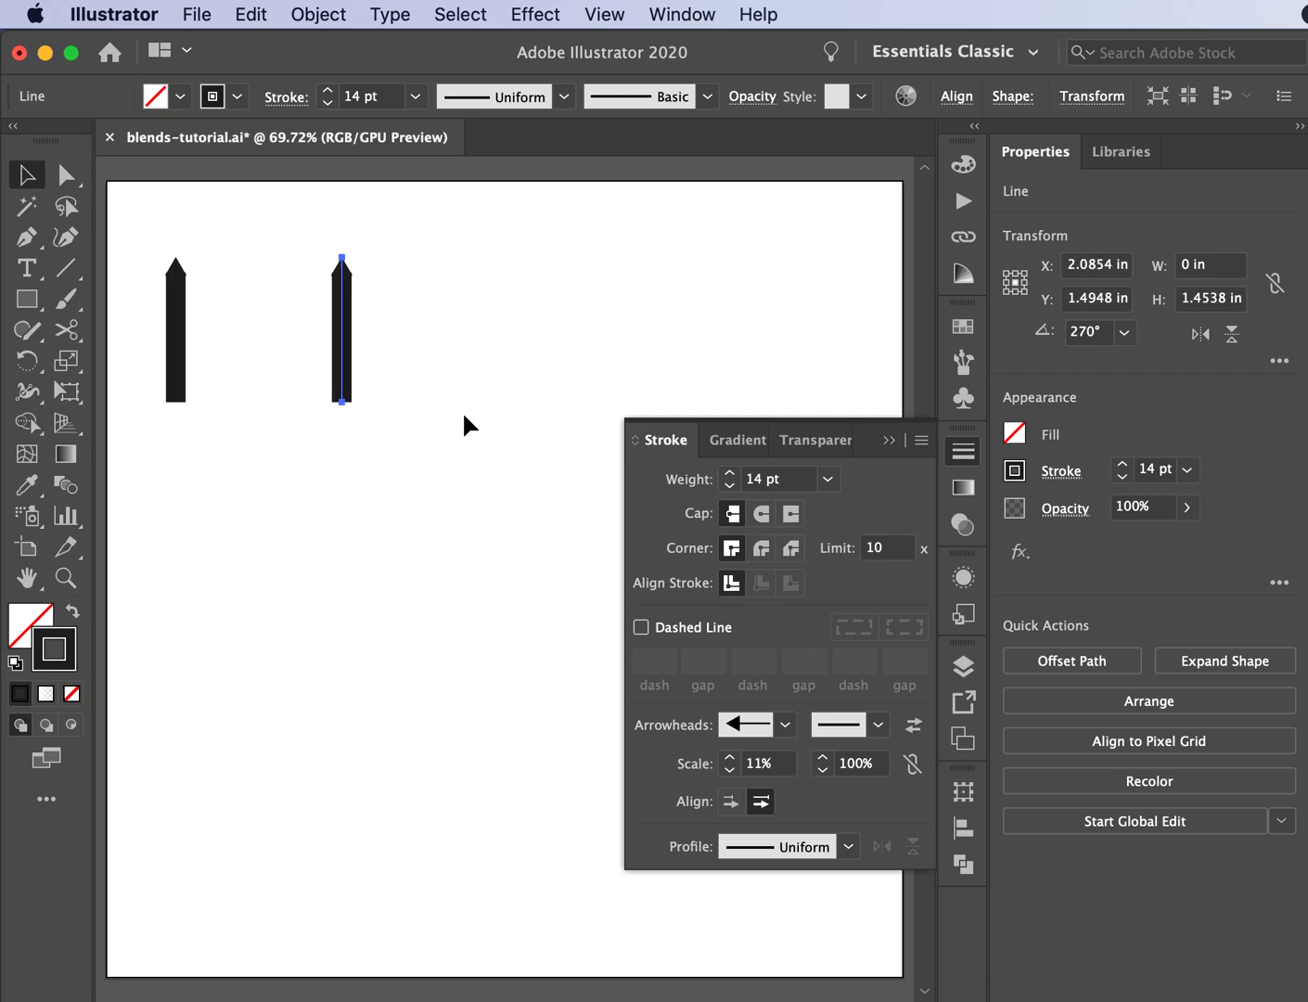
key(shift+Left)
key(shift+Left)
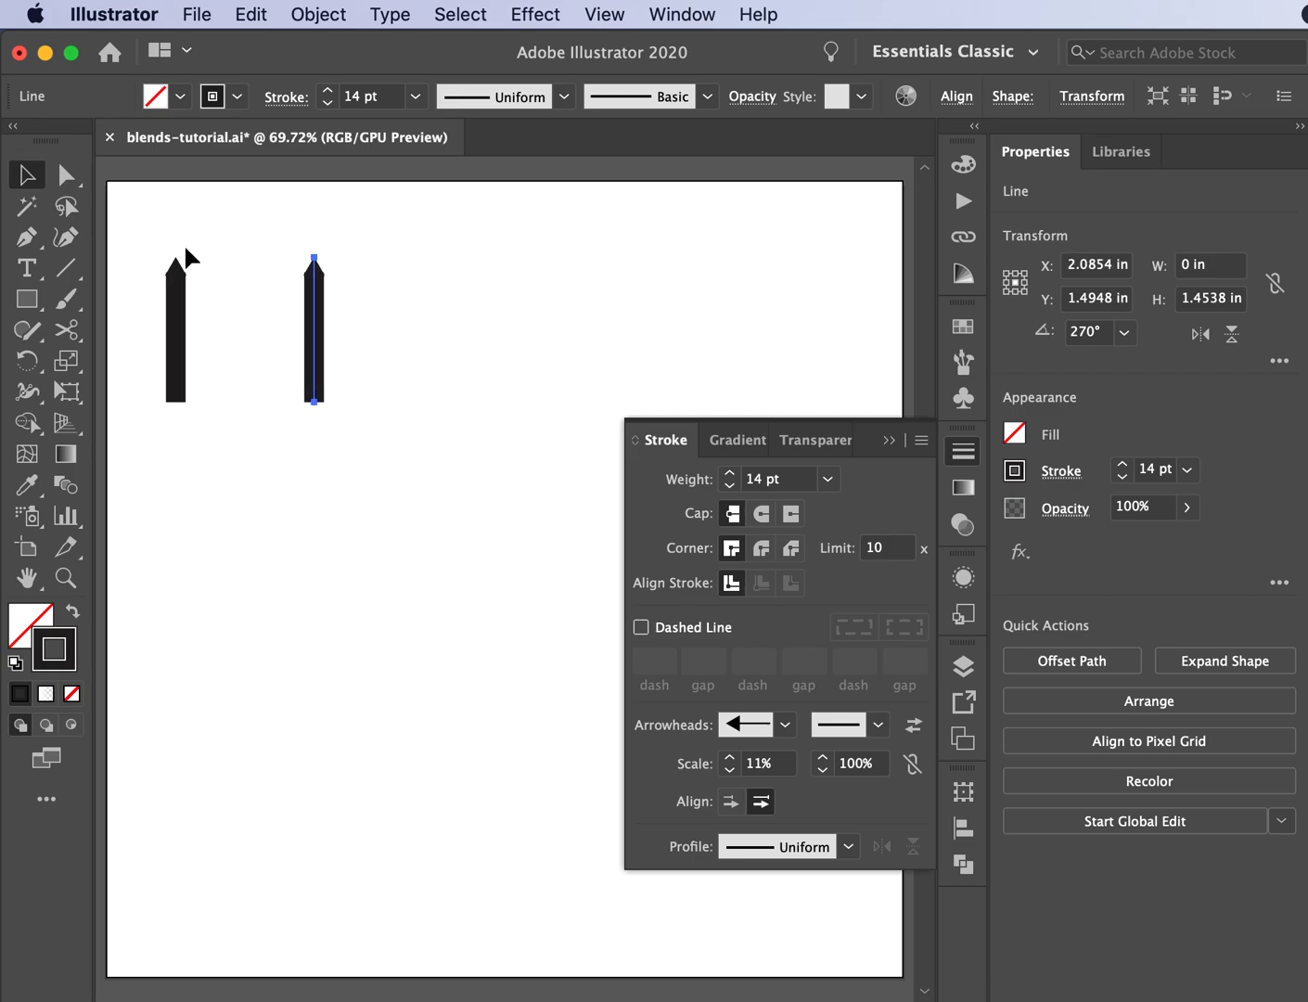
- Lower the copy's top anchor with Direct Selection so it stands slightly shorter
click(67, 176)
click(315, 257)
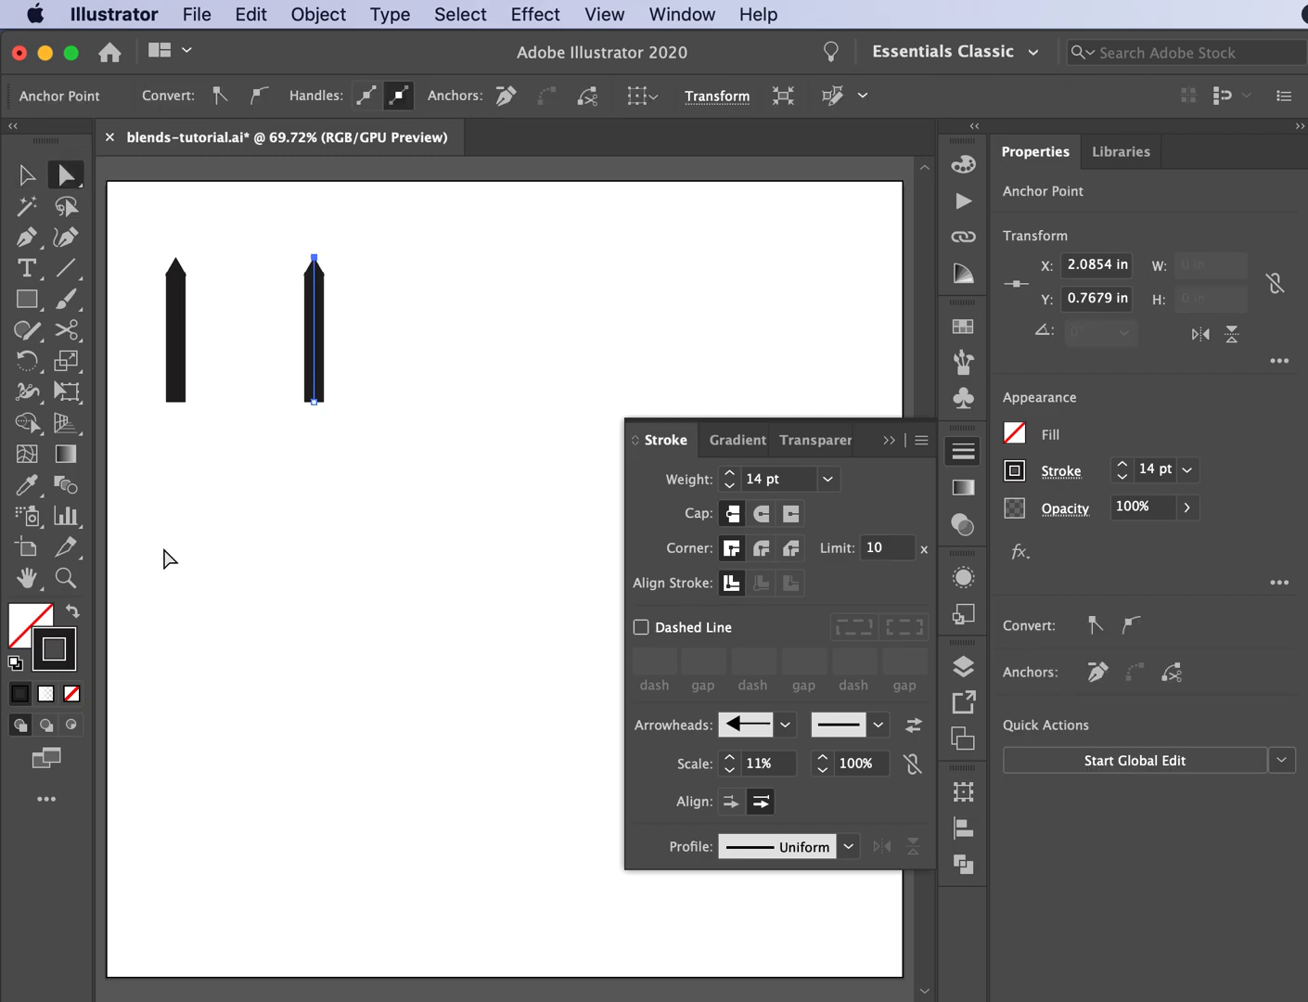
key(shift+Down)
key(shift+Down)
key(shift+Down)
key(shift+Up)
click(229, 224)
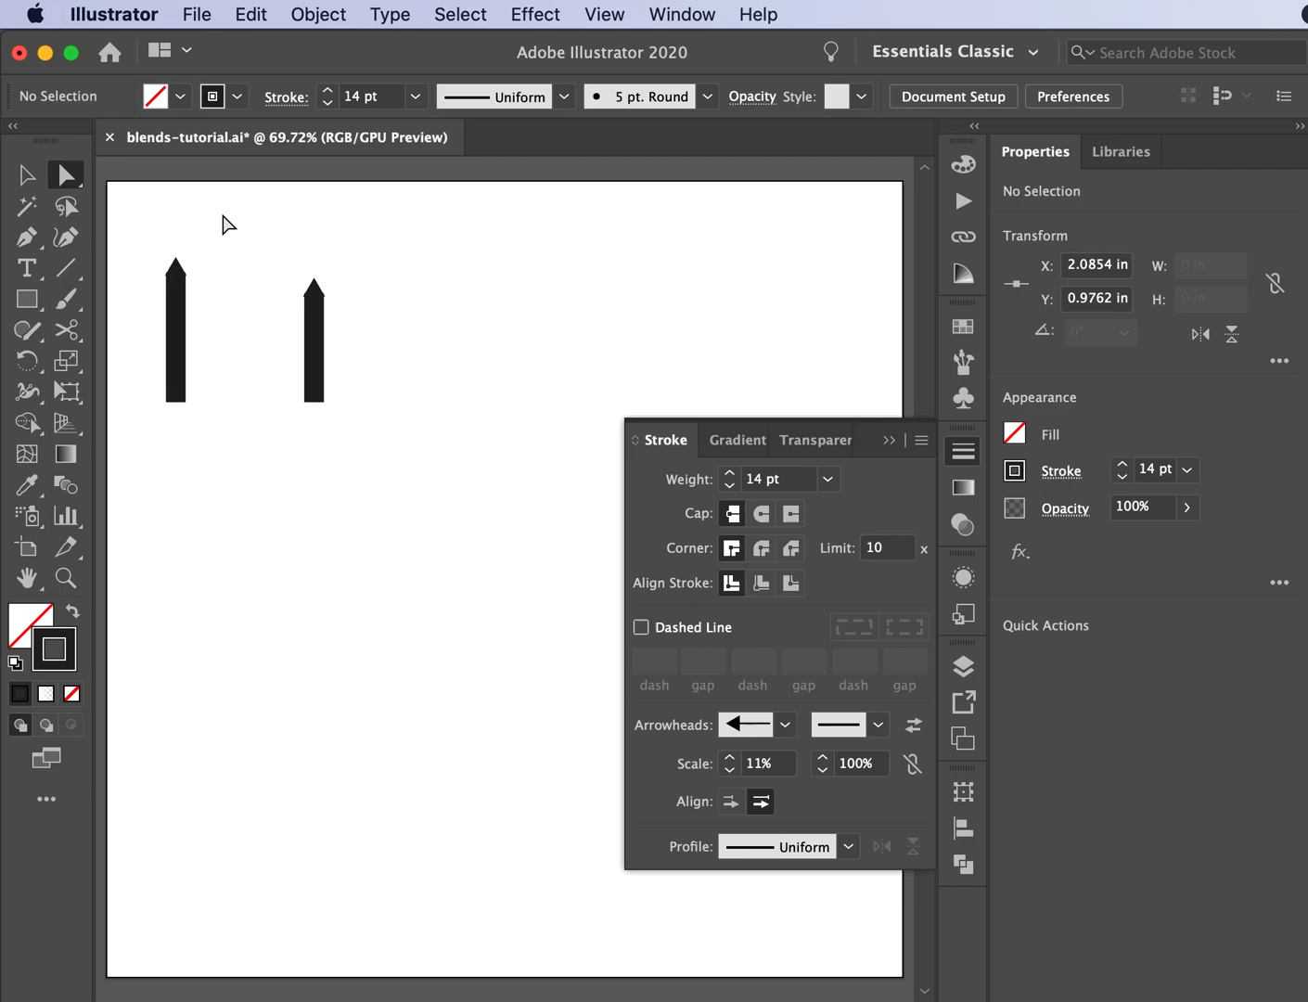
- Paste two more copies of the post pair to the right, making a row of six posts
click(888, 440)
drag(140, 247, 509, 440)
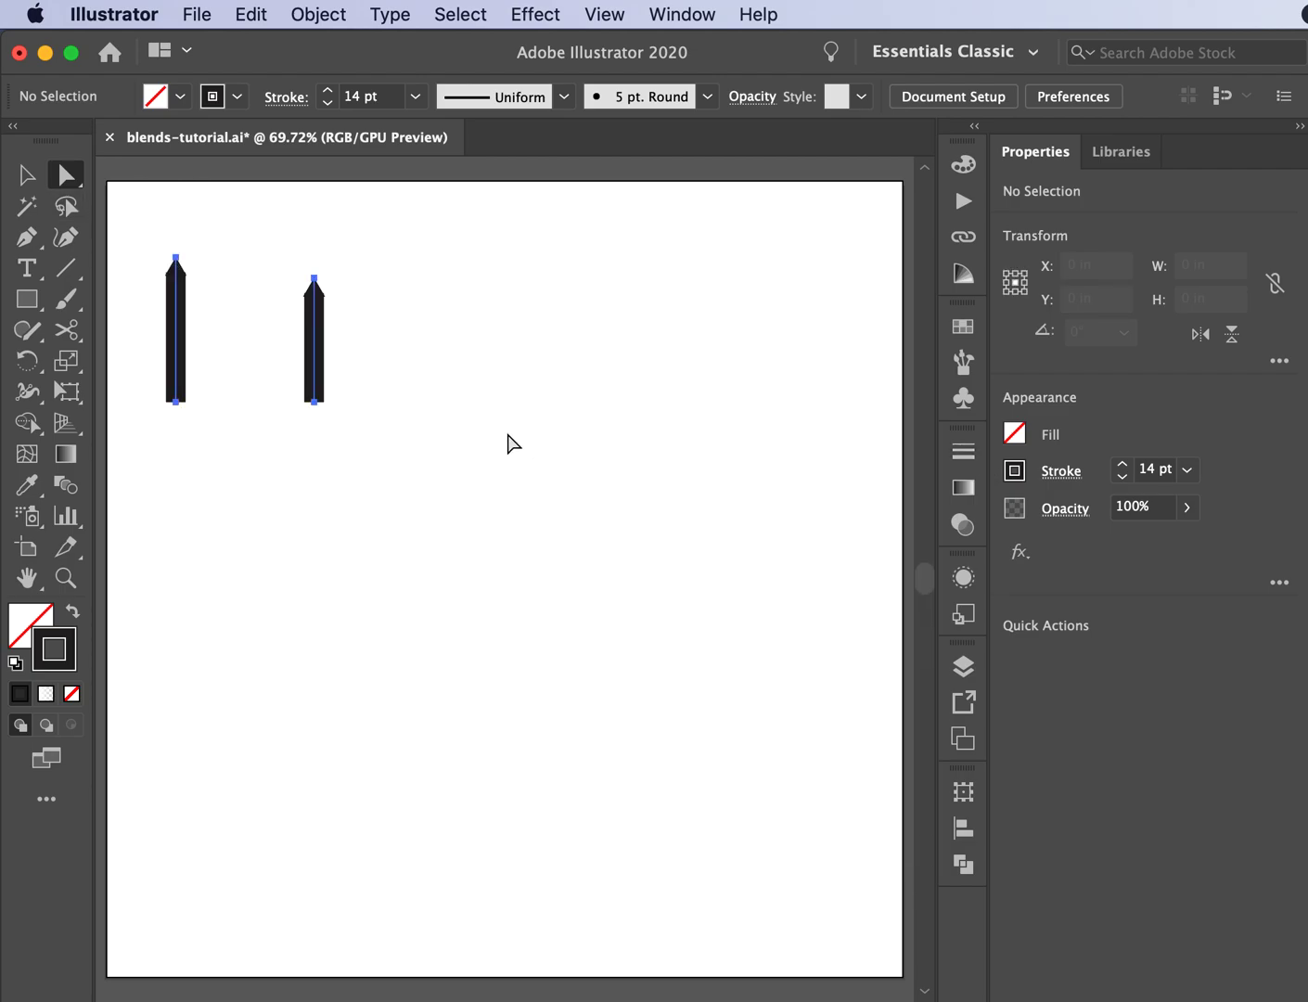
key(super+v)
mouse_move(437, 599)
mouse_down()
mouse_move(470, 371)
mouse_move(453, 381)
mouse_up()
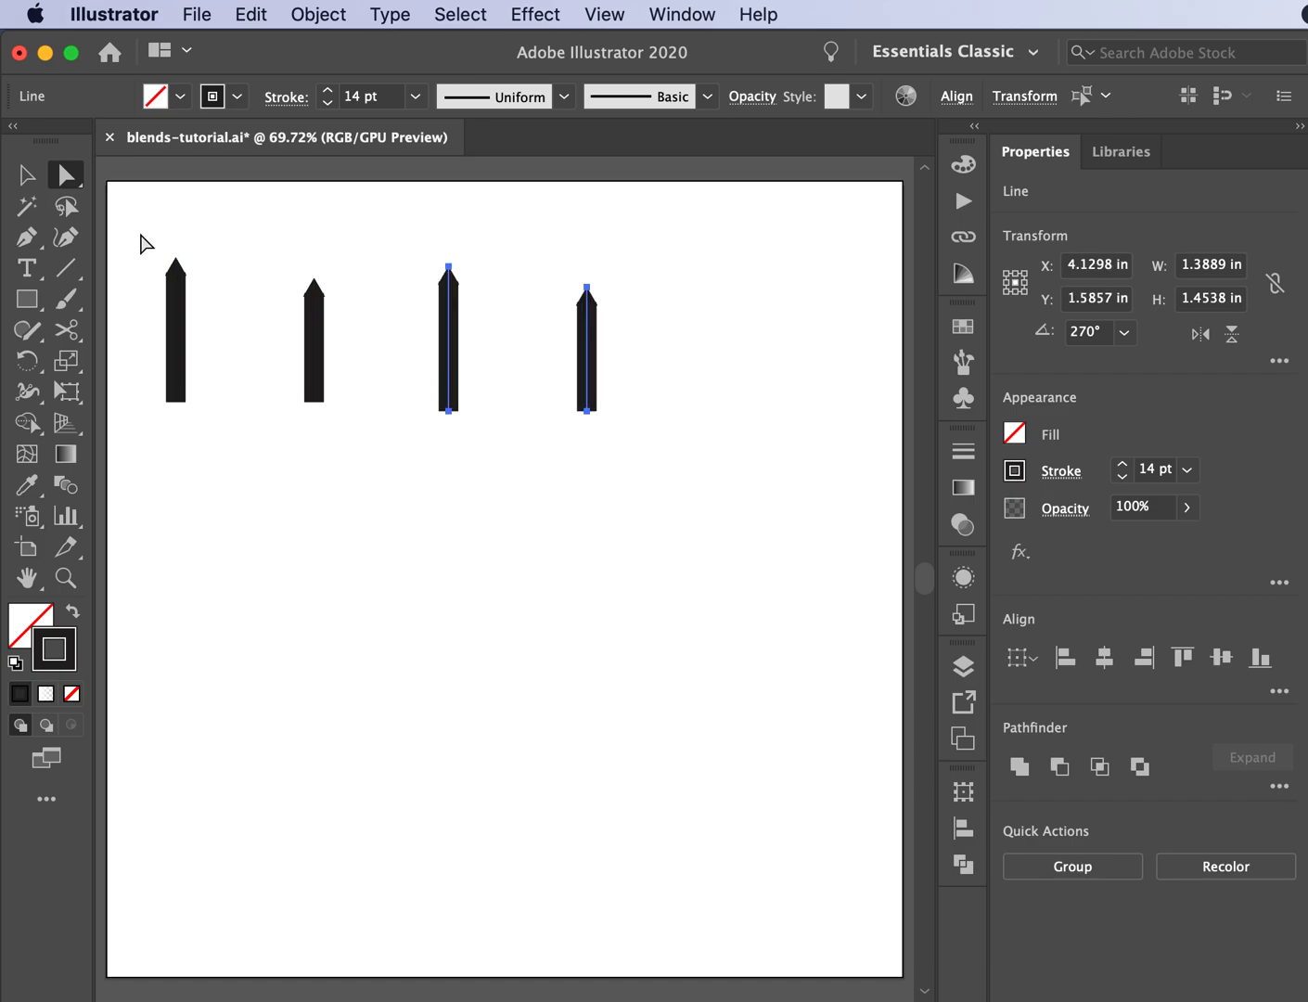
key(super+v)
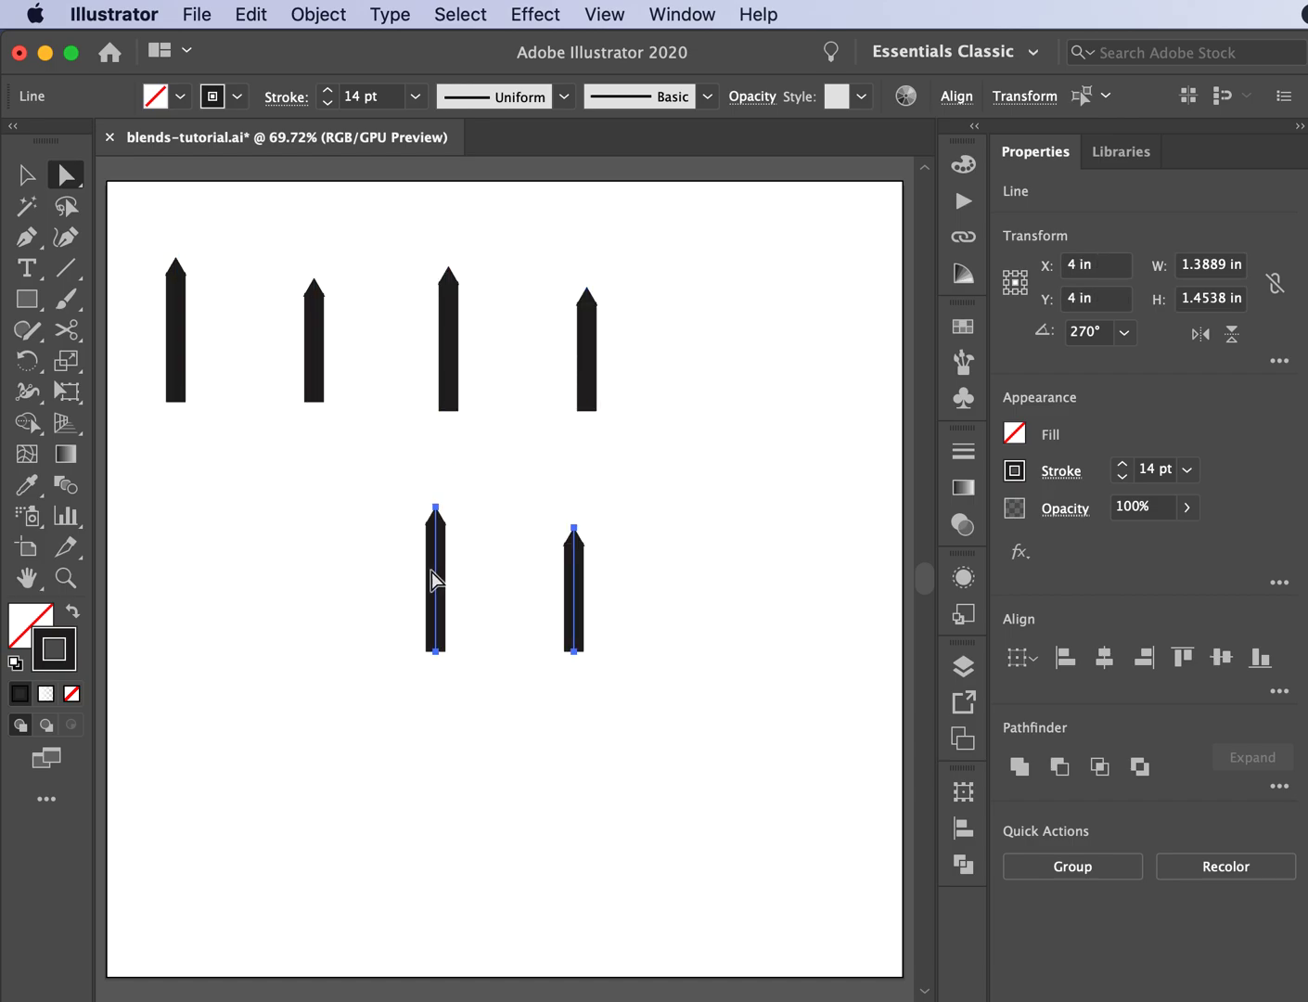
drag(432, 575, 703, 341)
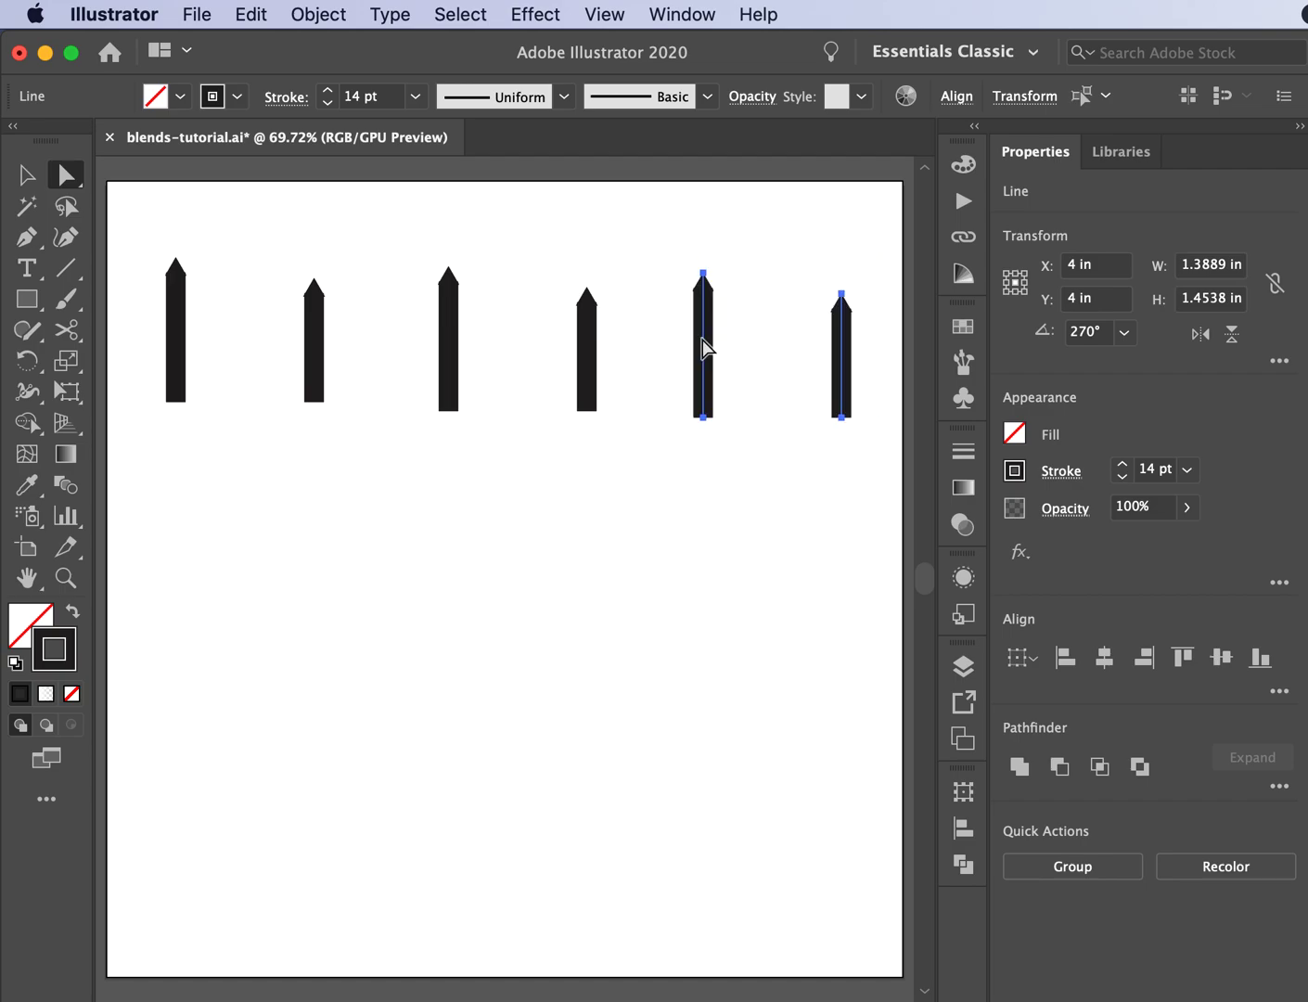
click(275, 298)
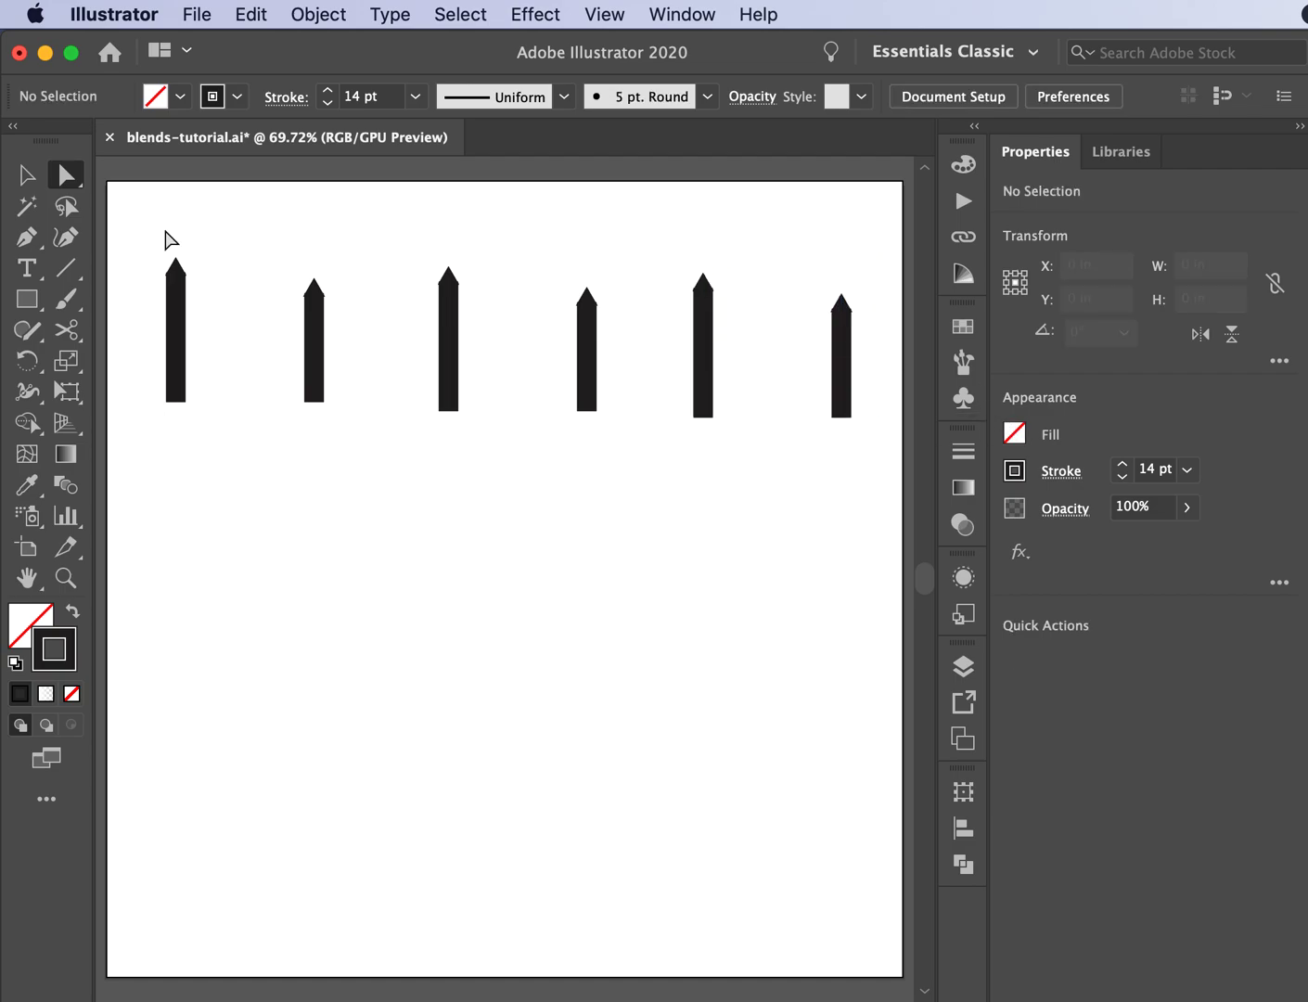
- Apply Vertical Align Bottom and Horizontal Distribute Center to the six selected posts
mouse_move(137, 229)
mouse_down()
mouse_move(893, 415)
mouse_move(888, 424)
mouse_up()
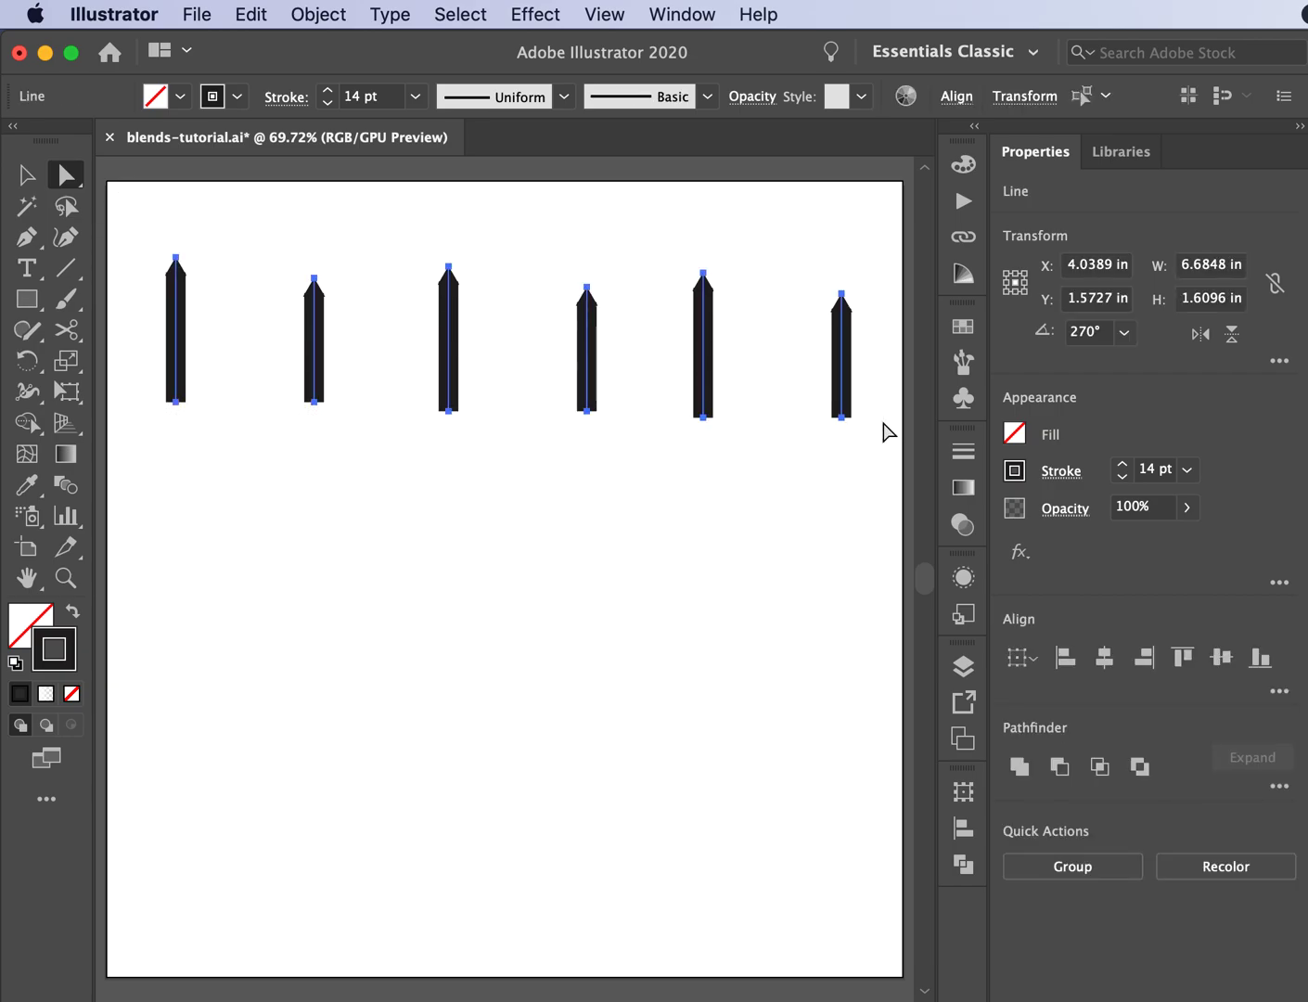
scroll(883, 423, right, 2)
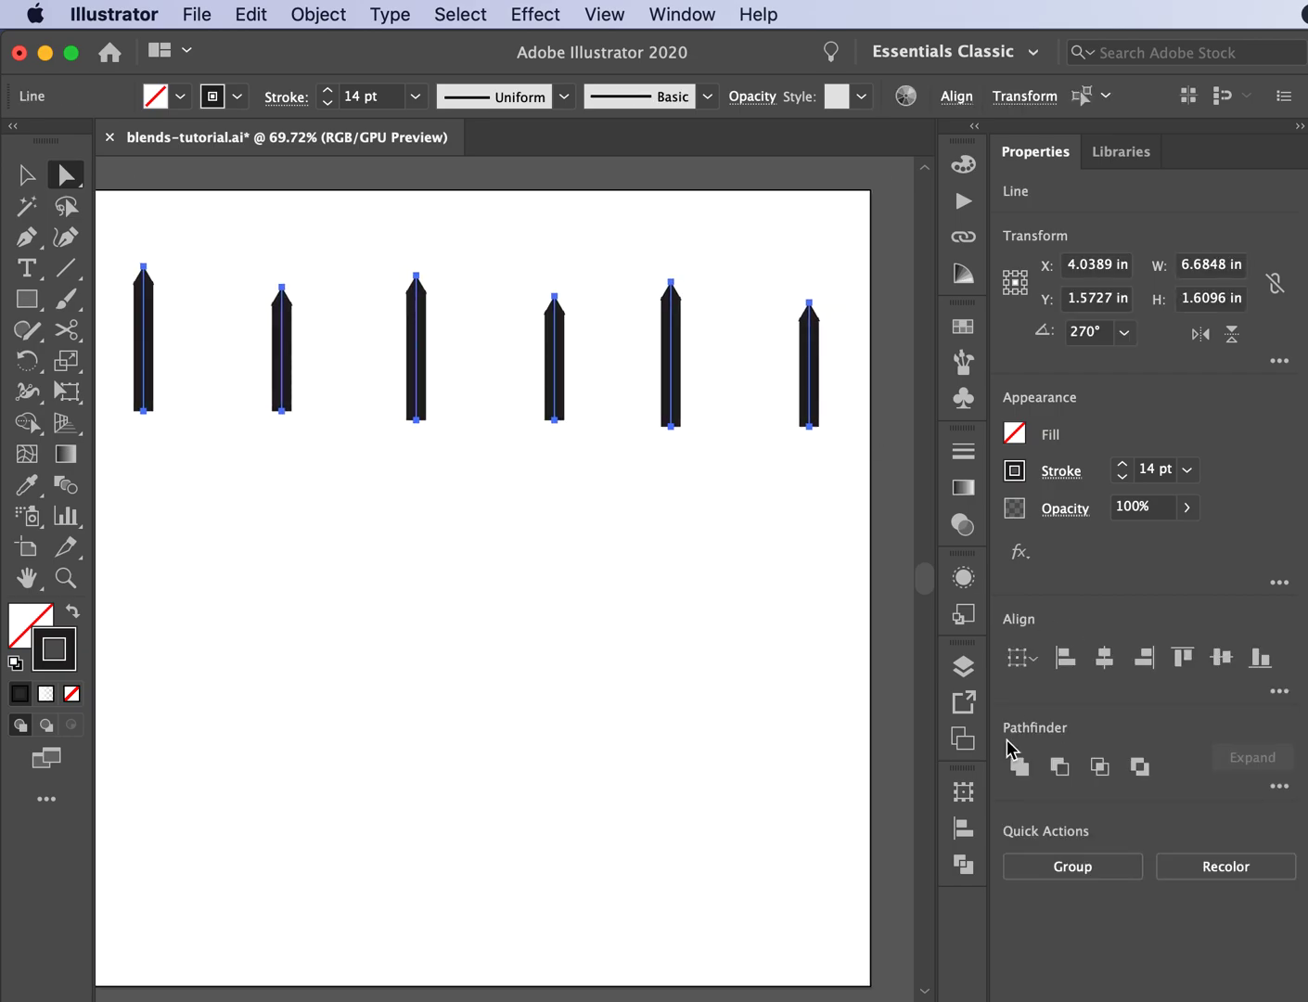
click(952, 835)
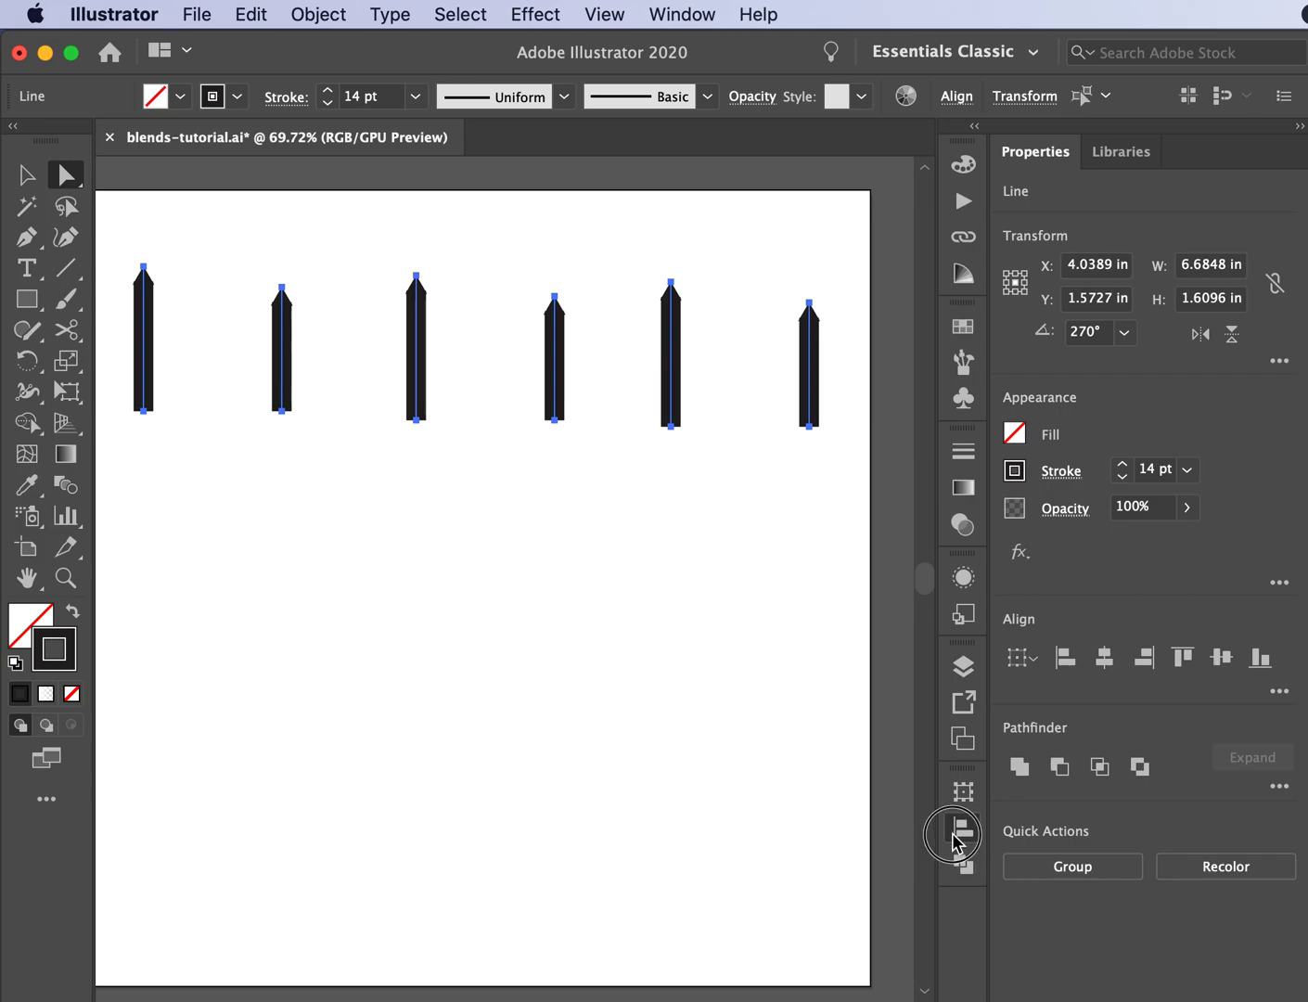
click(695, 14)
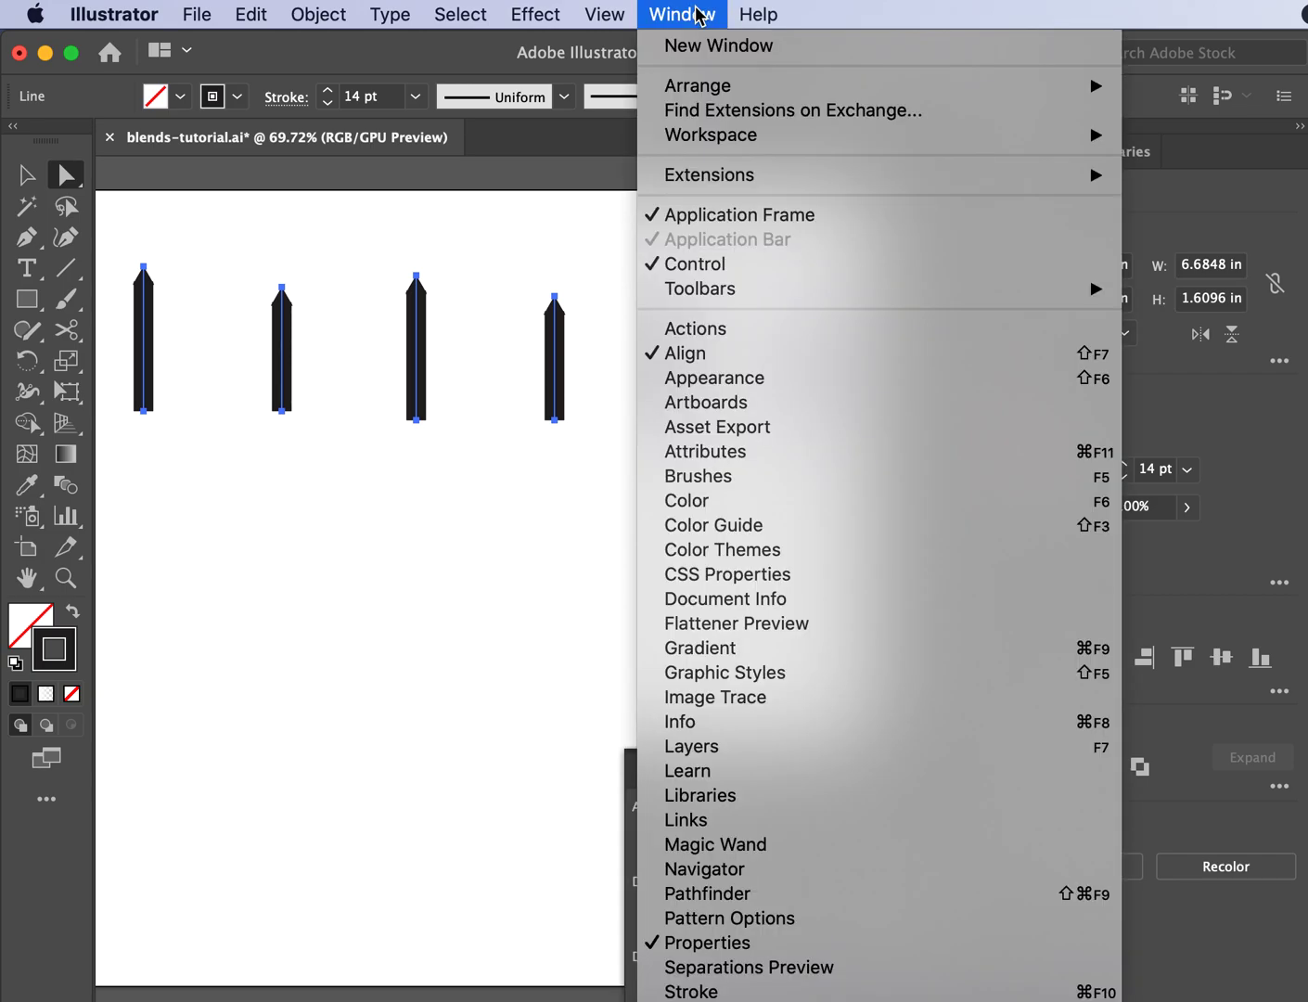
click(686, 352)
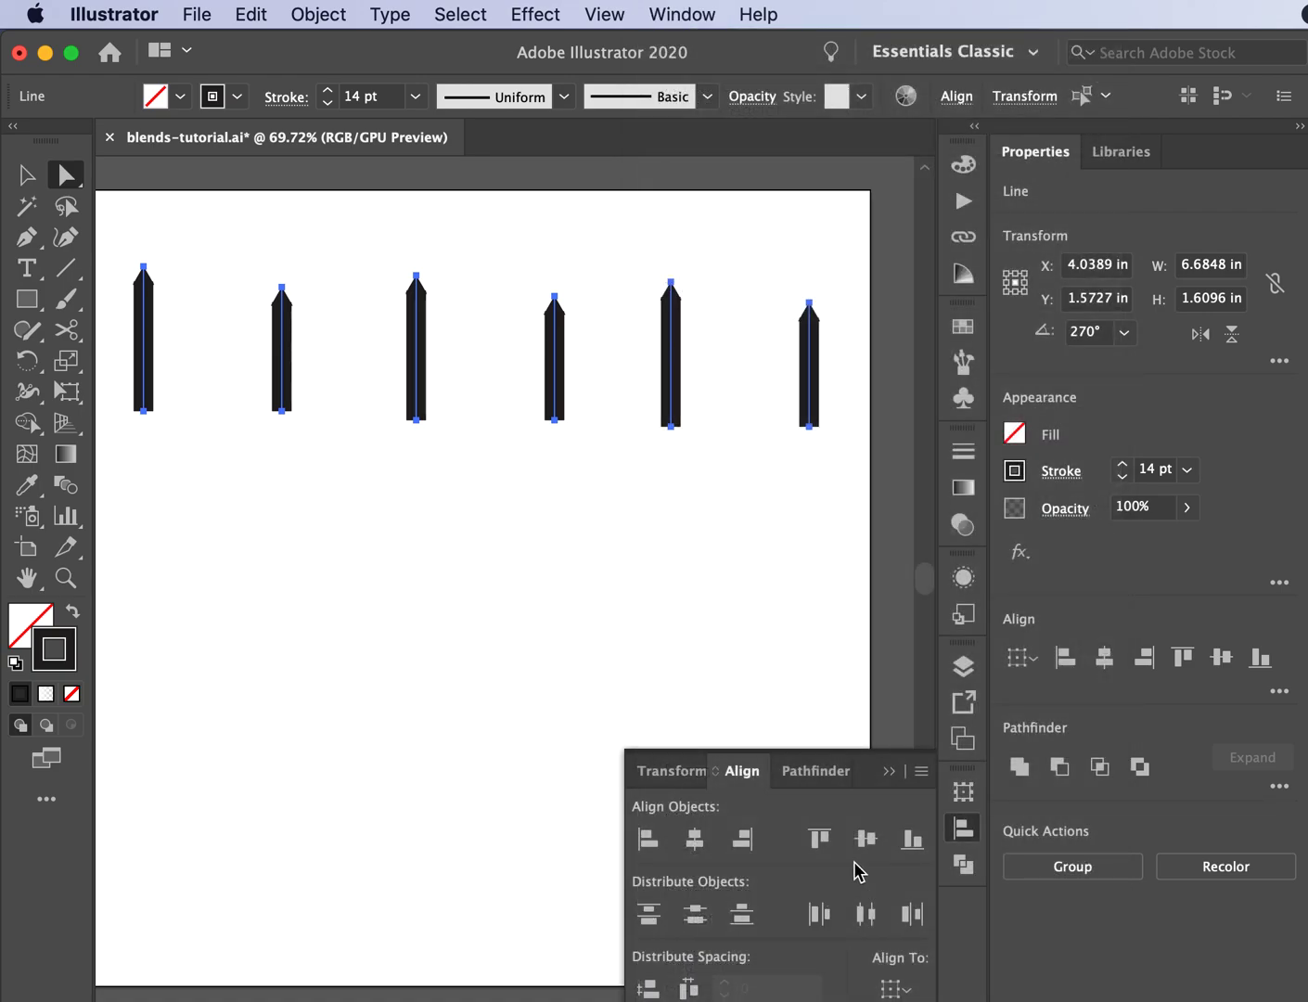
click(913, 840)
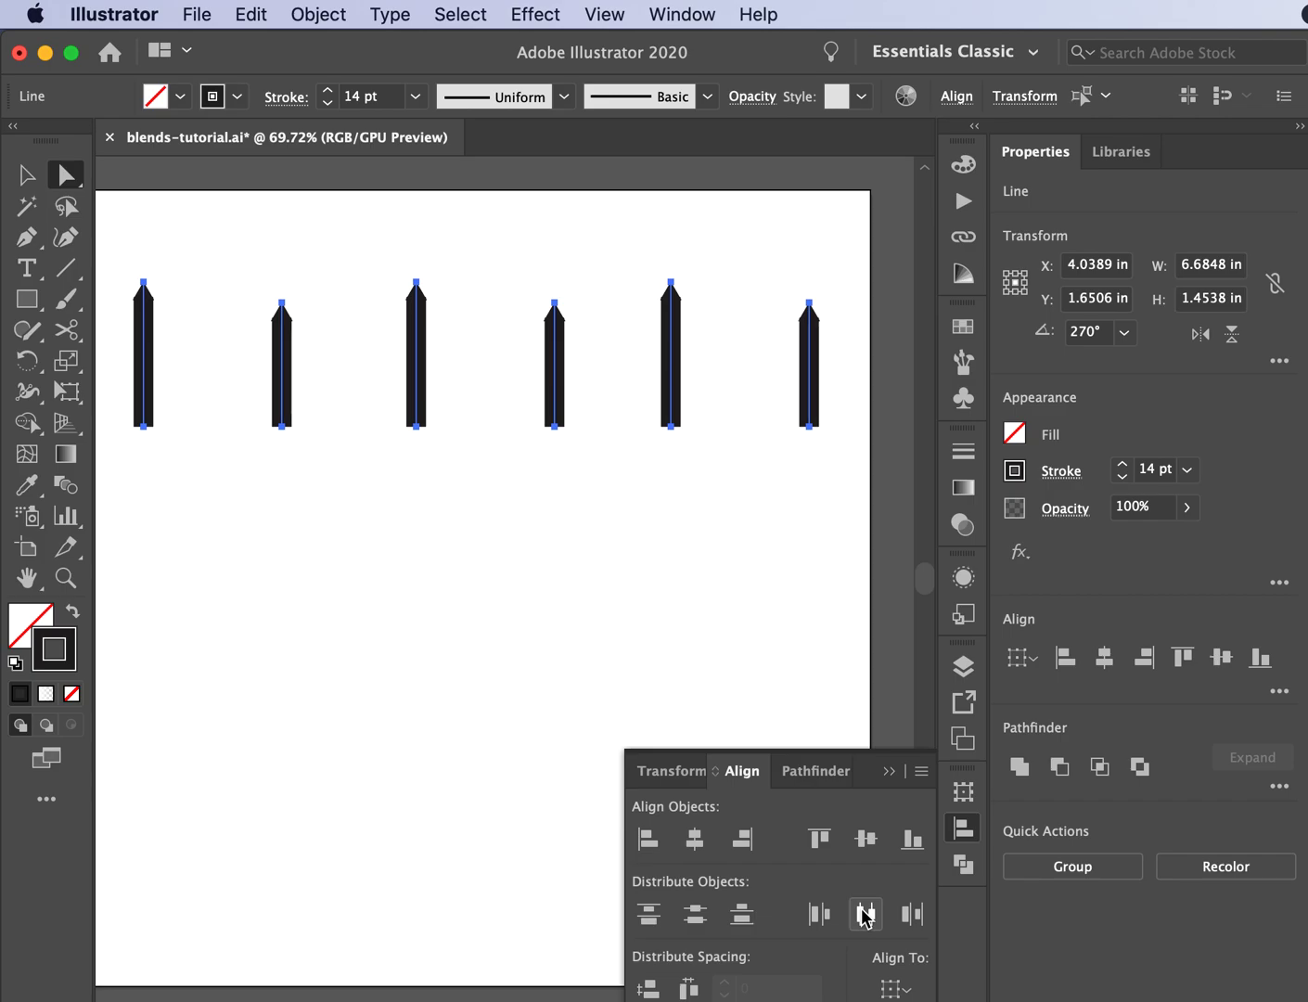
click(864, 916)
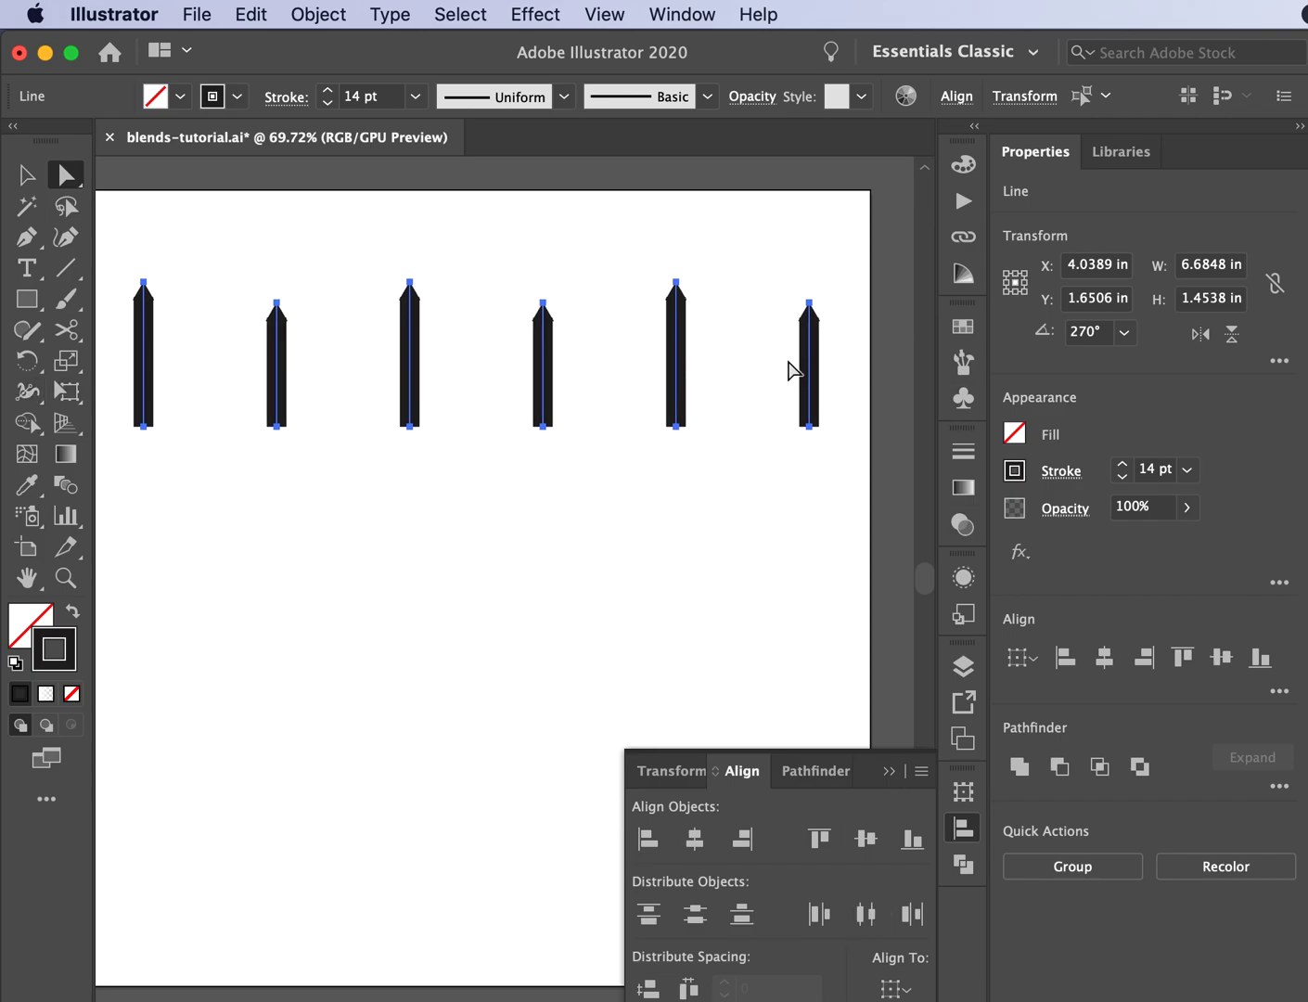
click(890, 769)
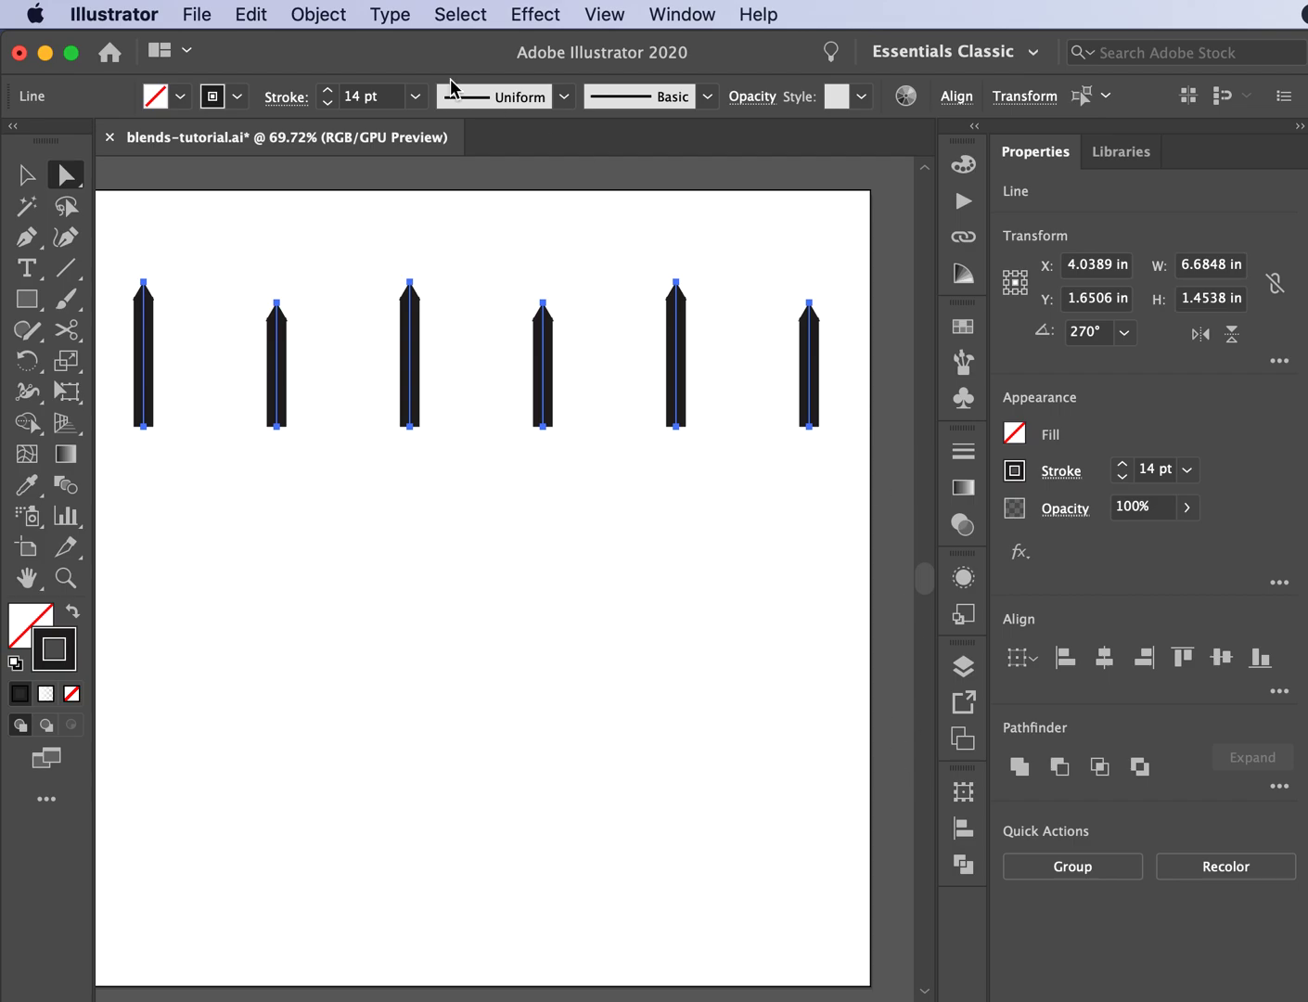
- In Object > Blend > Blend Options, set Spacing to Specified Steps with value 4
click(311, 13)
mouse_move(402, 612)
mouse_move(394, 665)
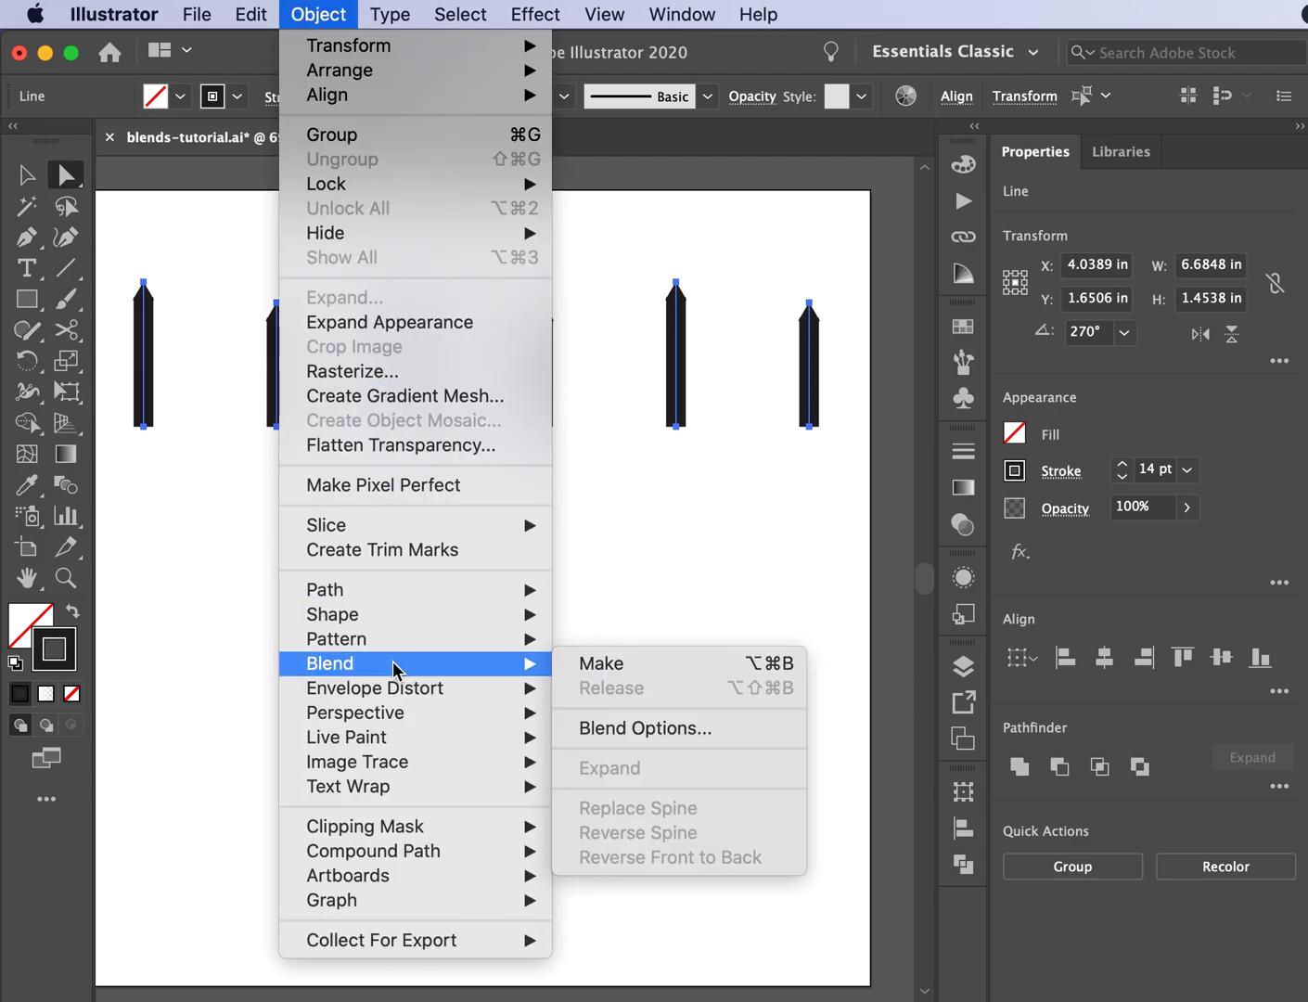
click(652, 729)
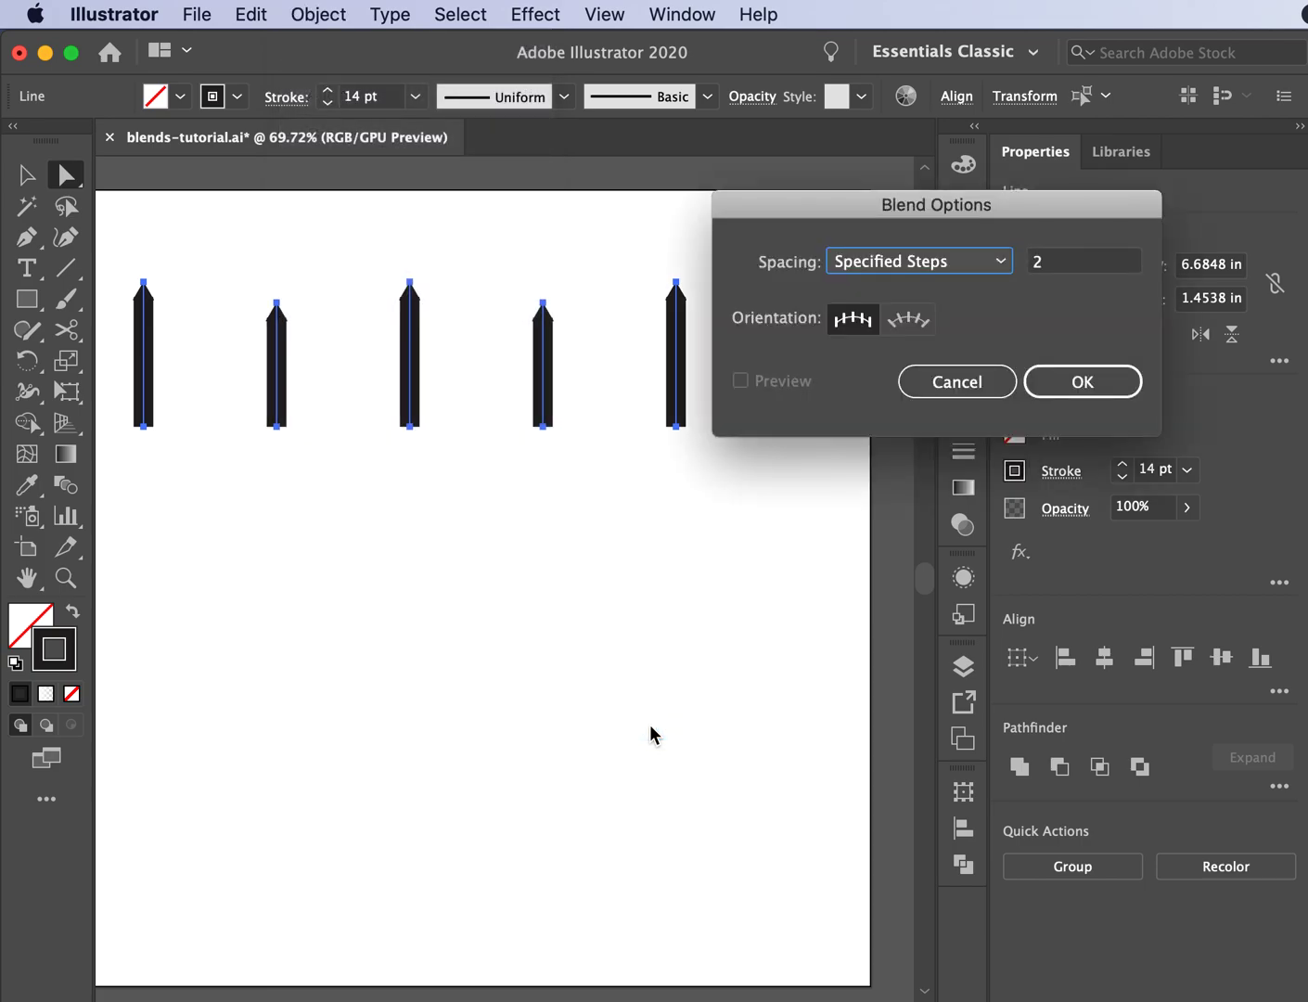
drag(835, 206, 714, 558)
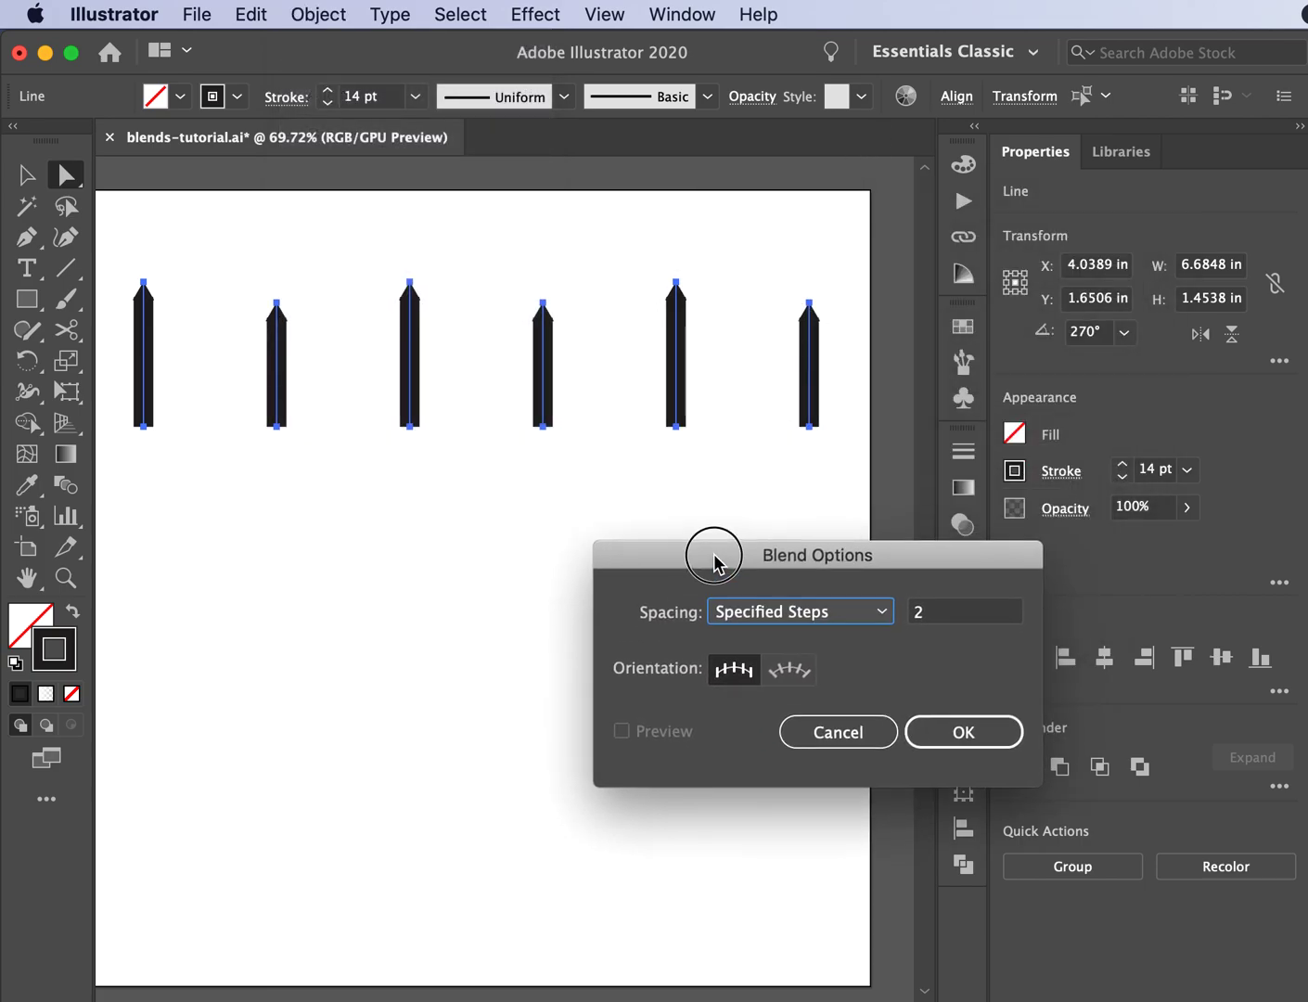
click(885, 629)
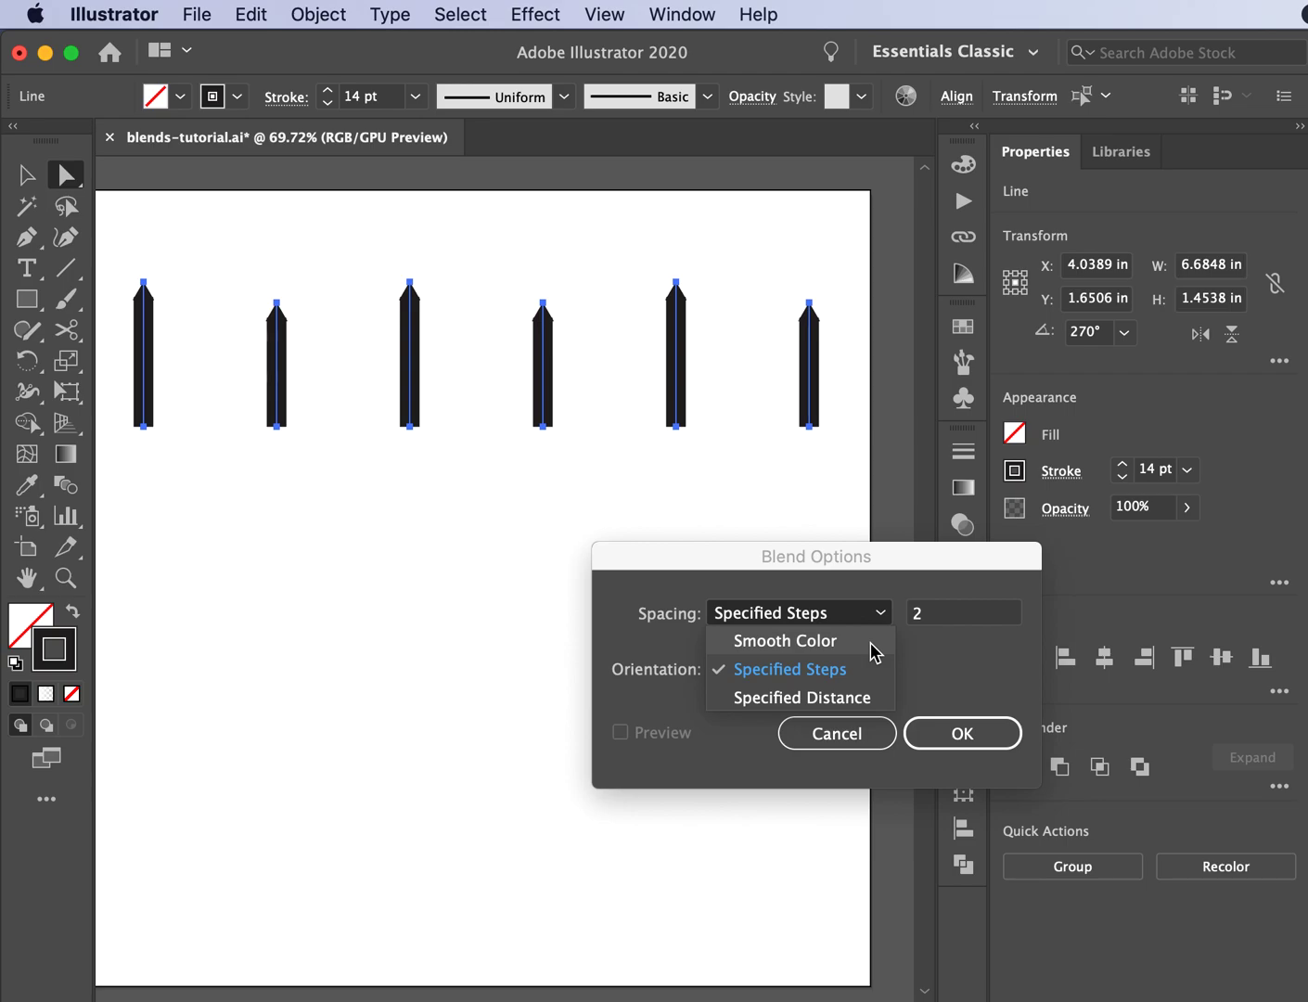
click(925, 685)
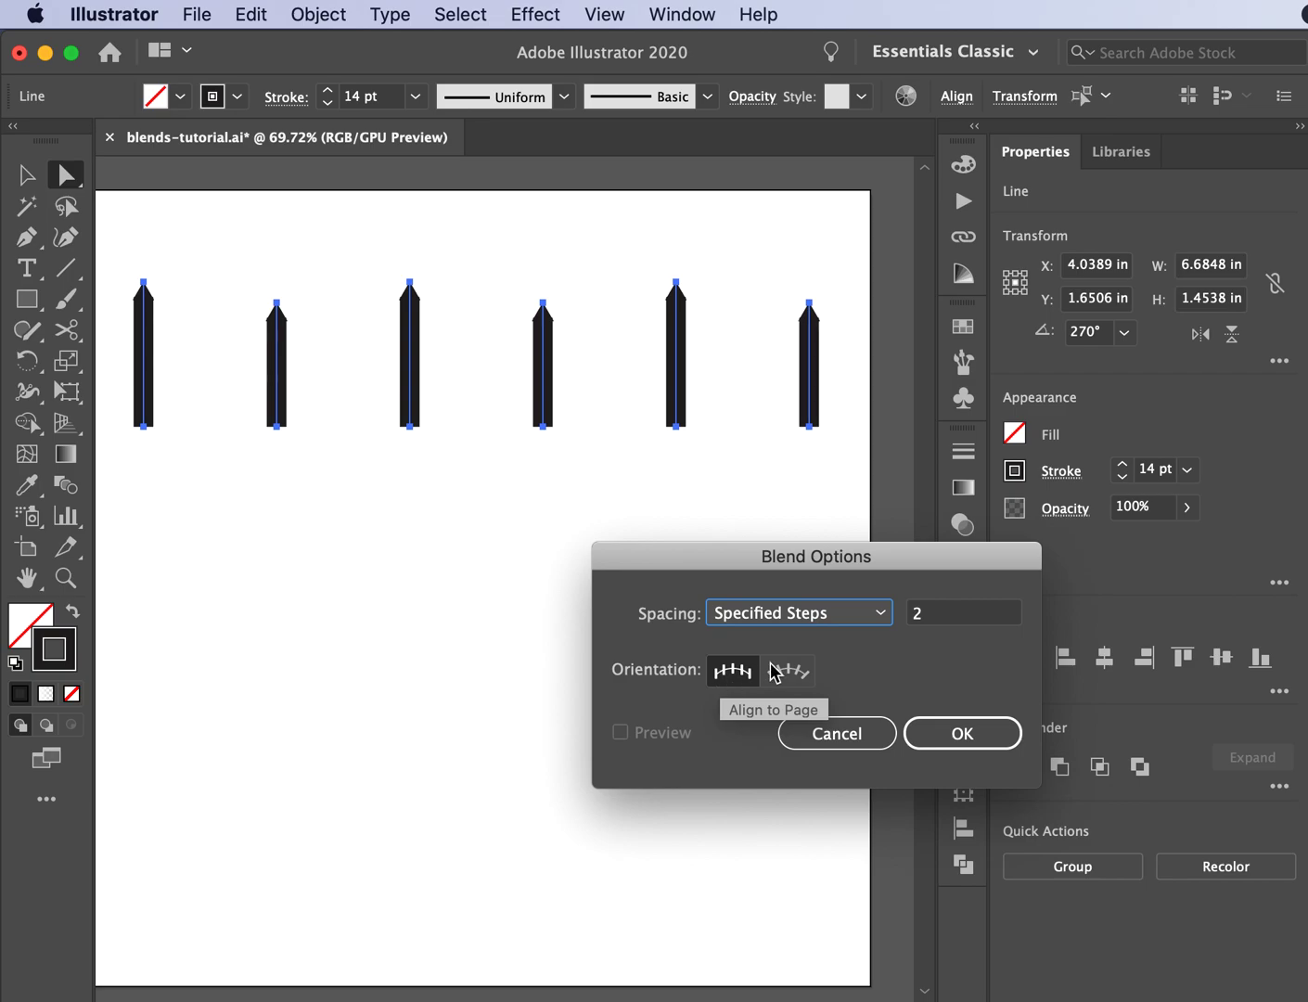
double_click(946, 614)
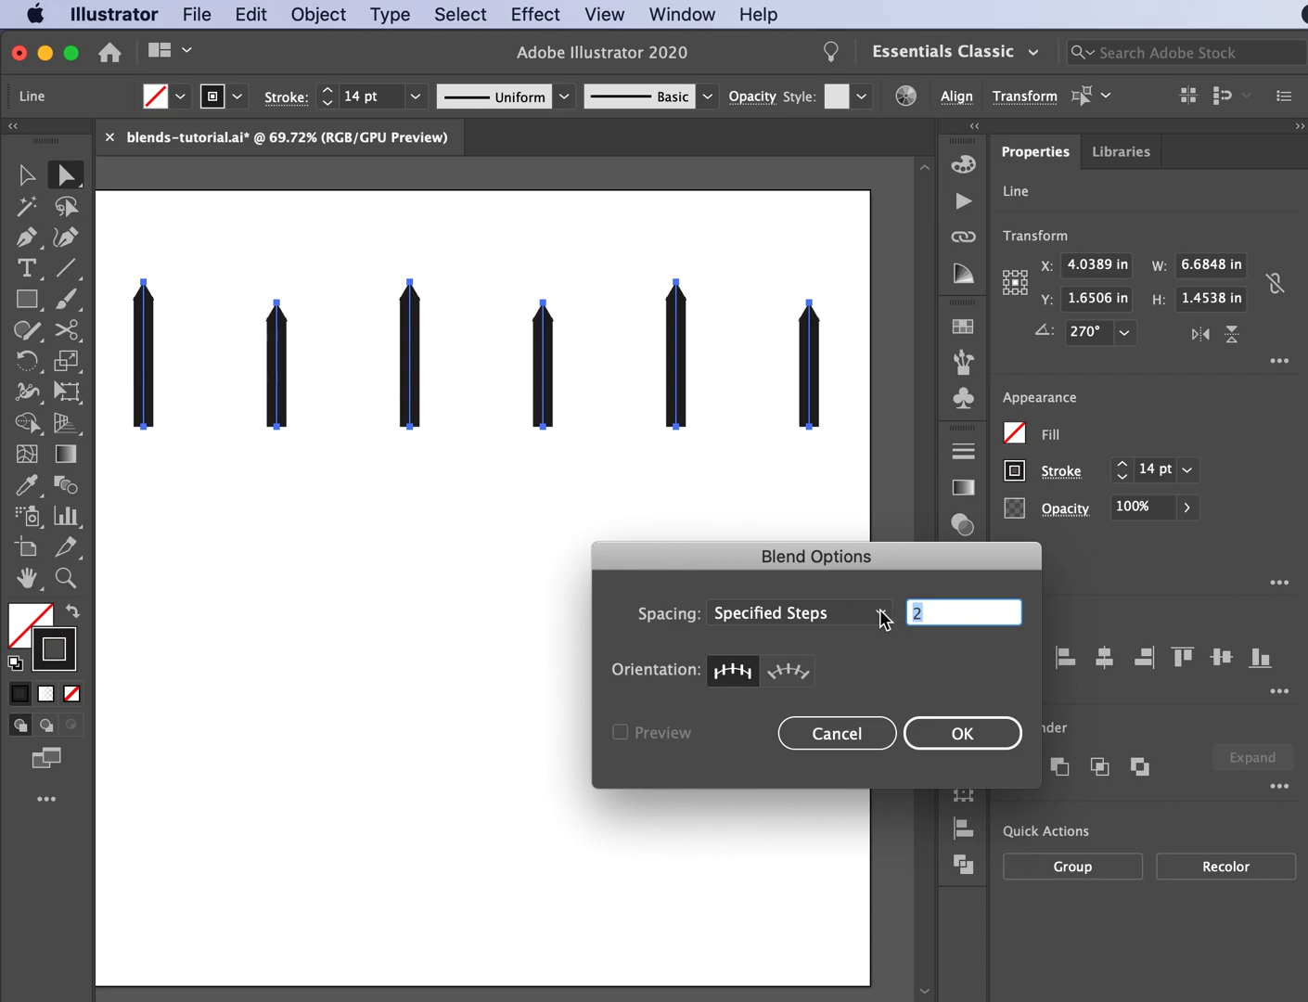
text(4)
click(955, 733)
- Apply Object > Blend > Make to the six posts, then reselect the resulting 26-picket blend
click(250, 13)
mouse_move(307, 14)
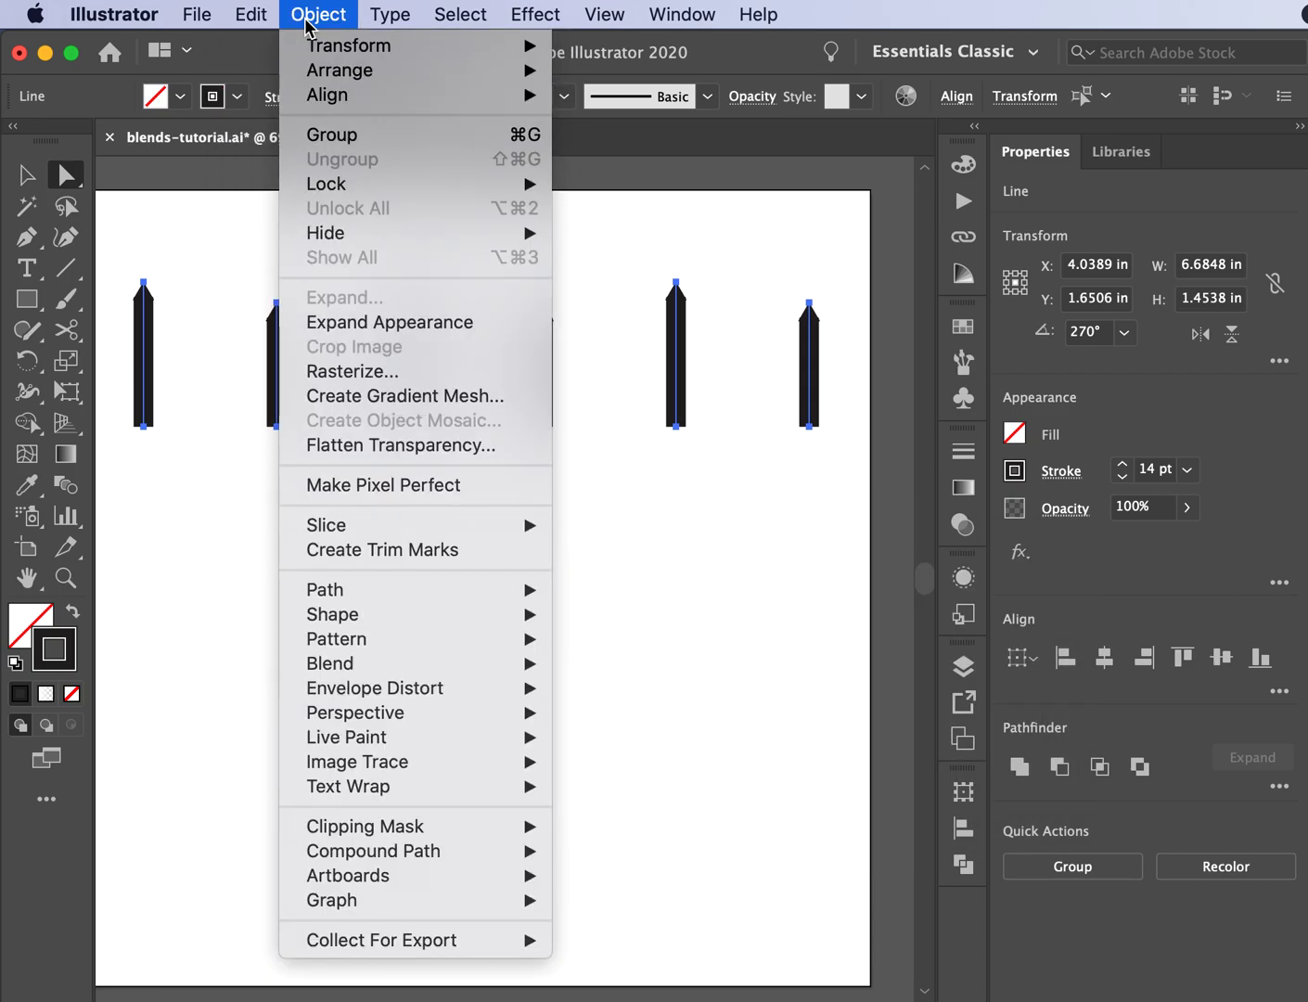
mouse_move(389, 668)
click(582, 671)
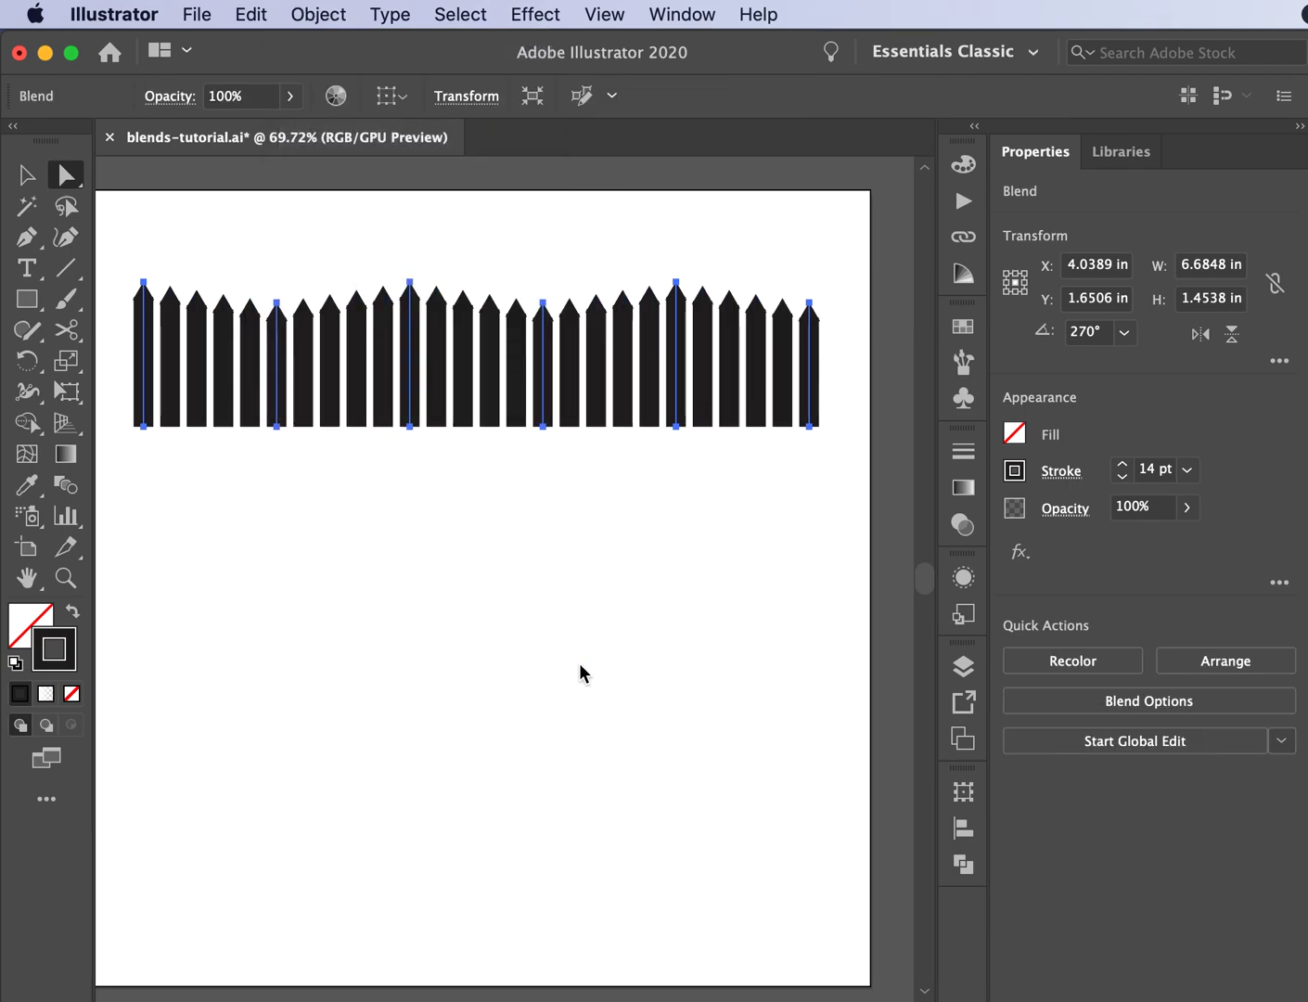
click(580, 664)
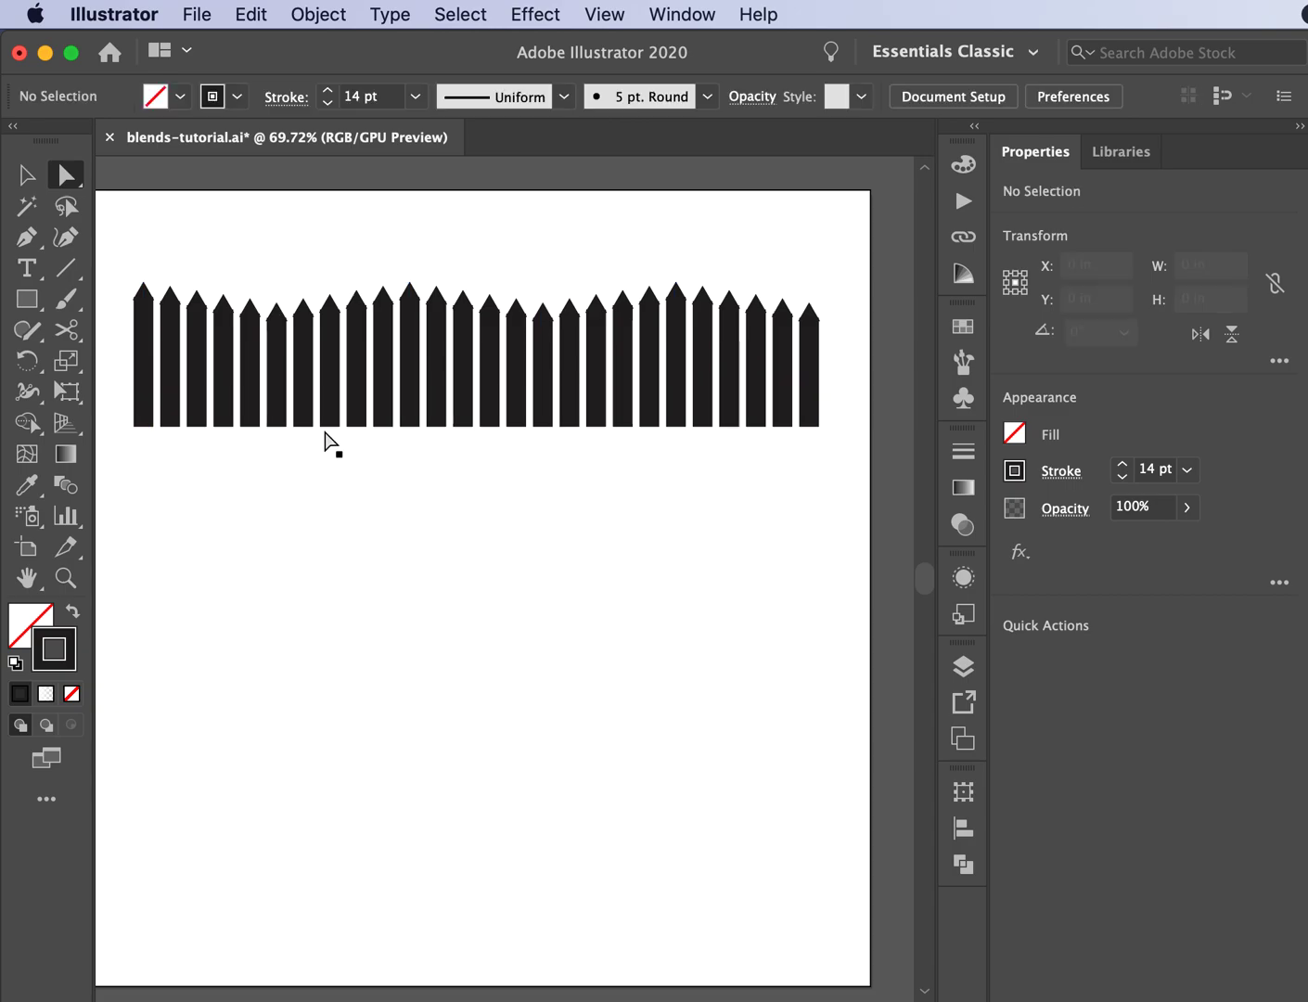
drag(844, 472, 115, 315)
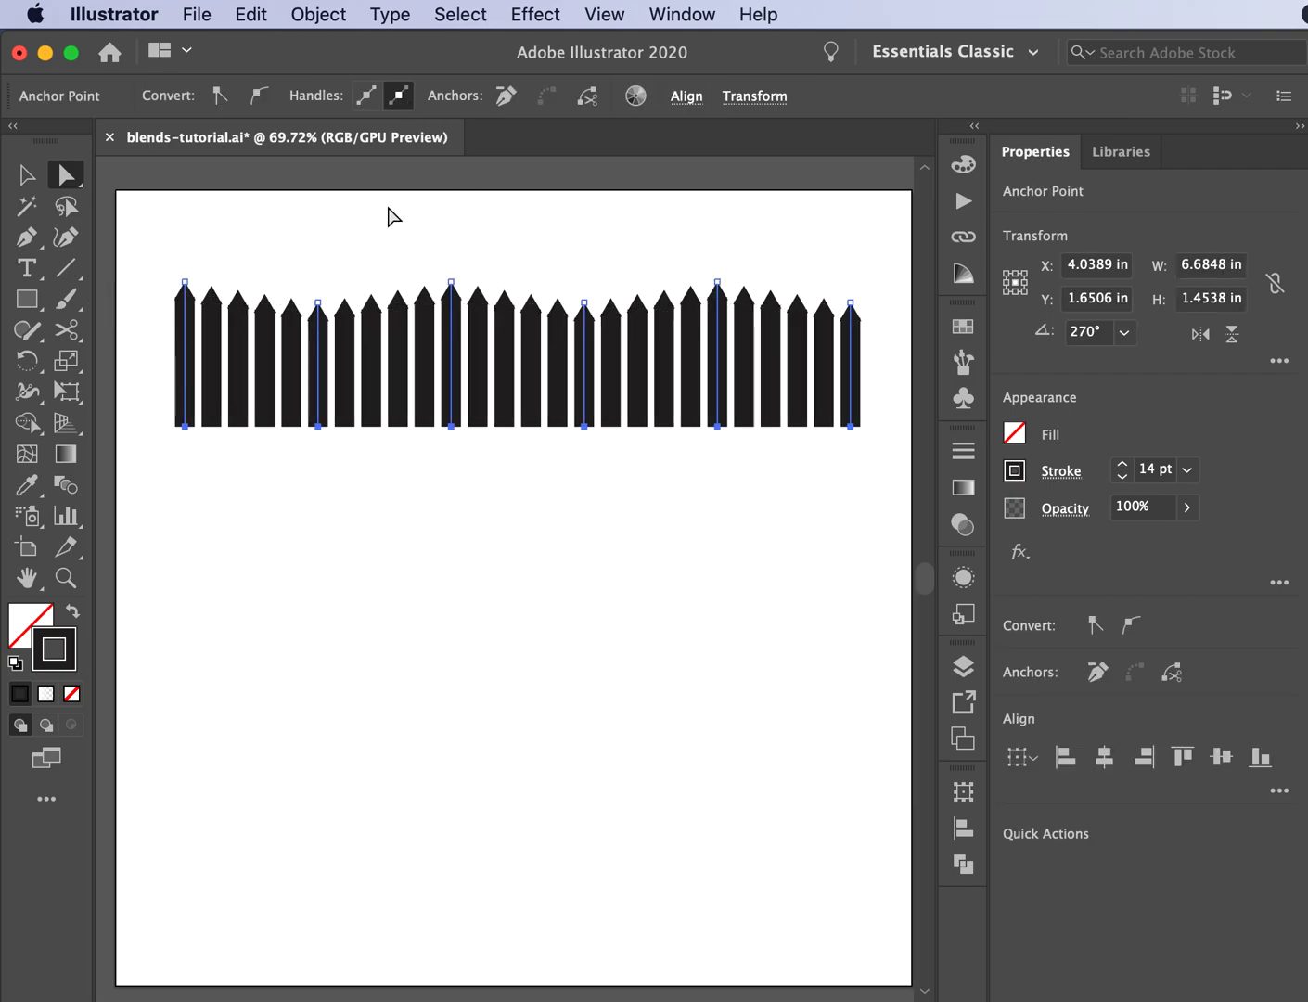
- Expand the blend with Object > Blend > Expand into individual pickets
click(318, 17)
mouse_move(336, 676)
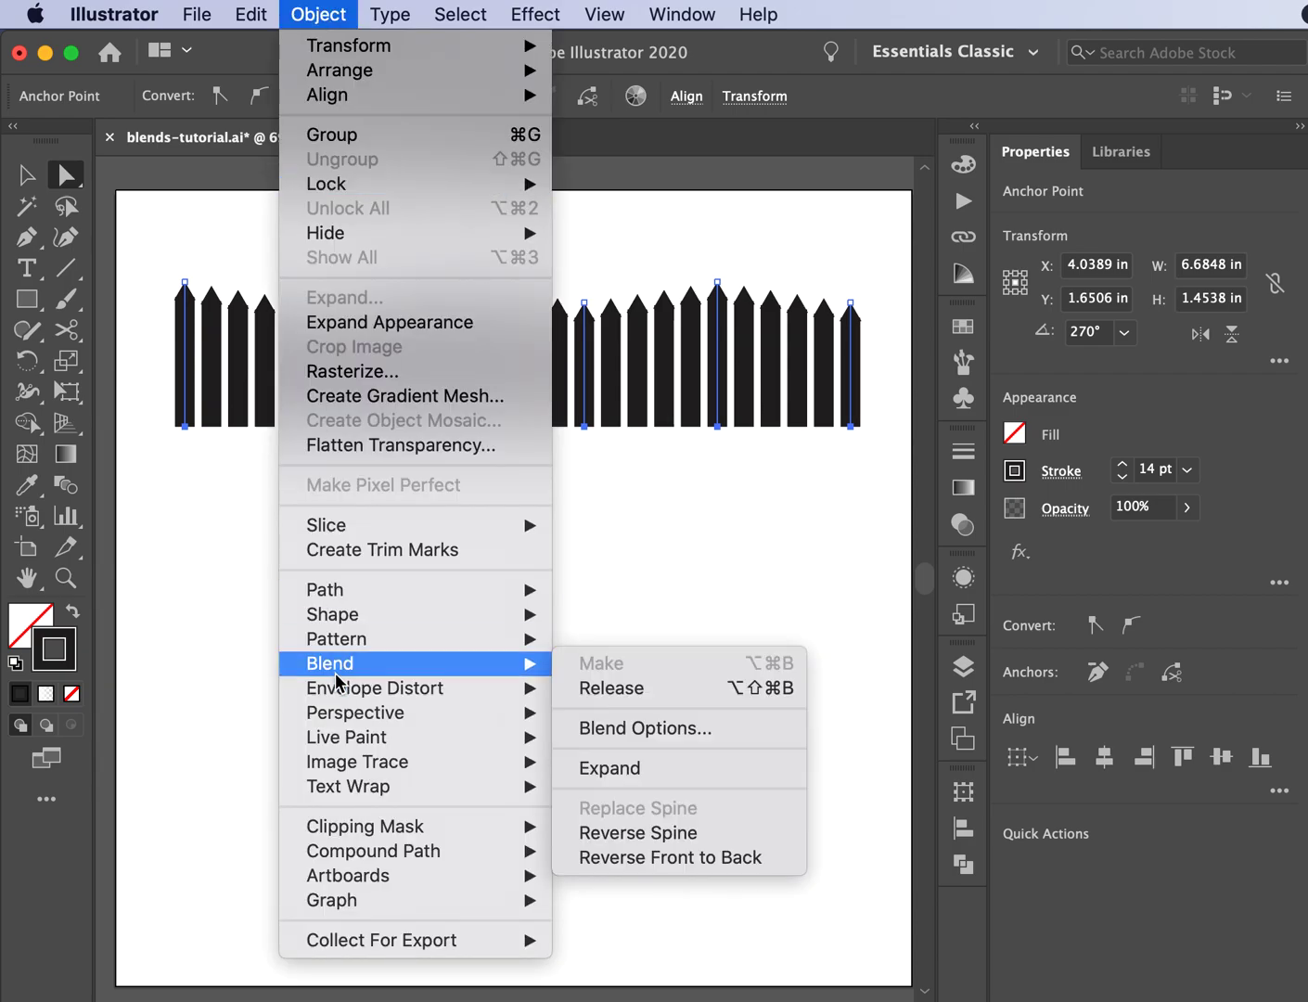
click(638, 768)
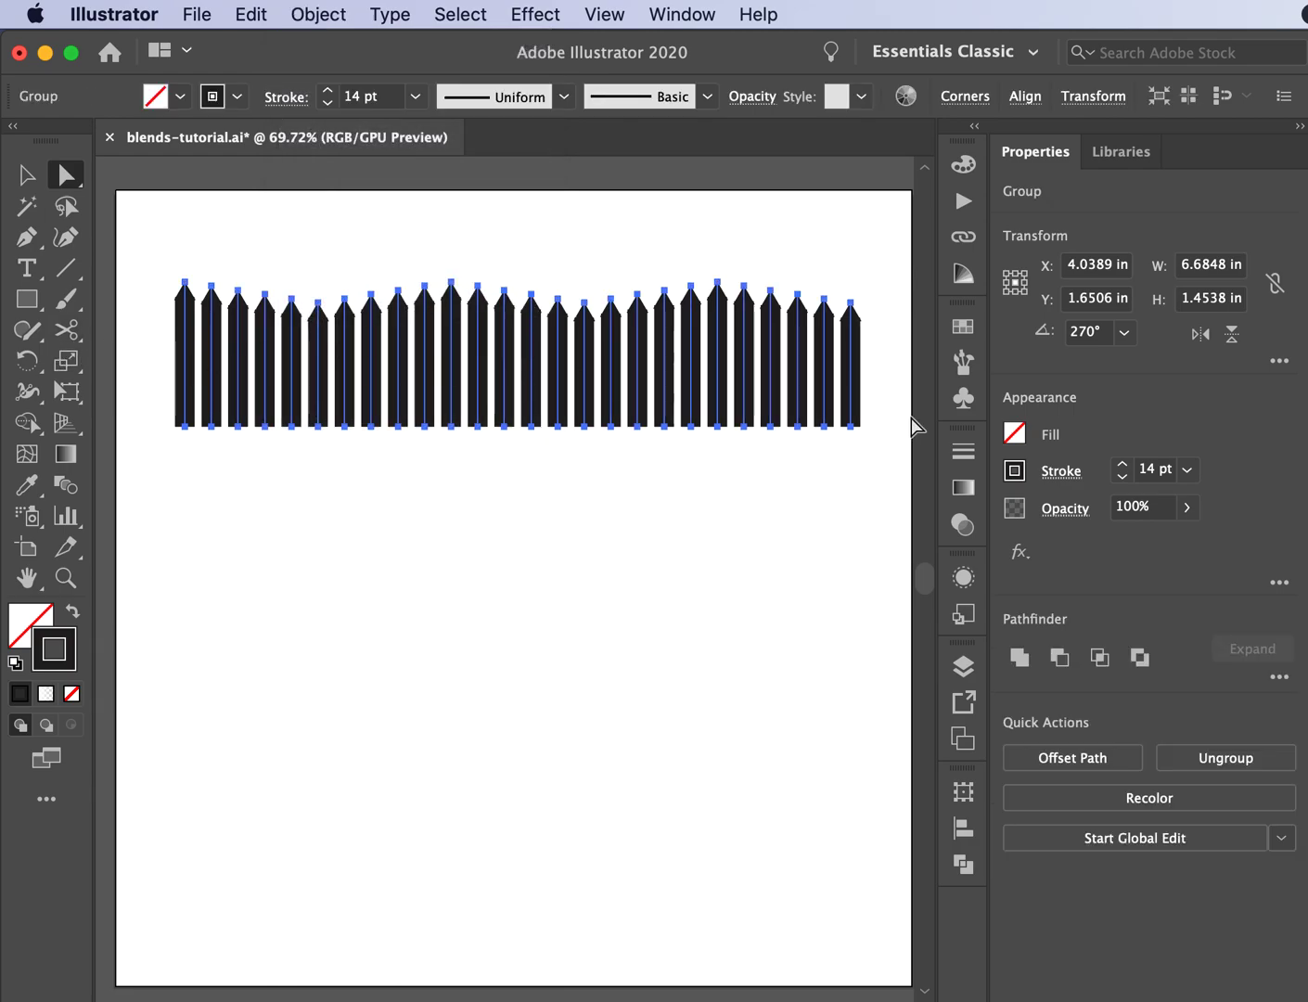
- Apply Object > Path > Outline Stroke so the pickets become solid filled shapes
click(317, 17)
mouse_move(376, 594)
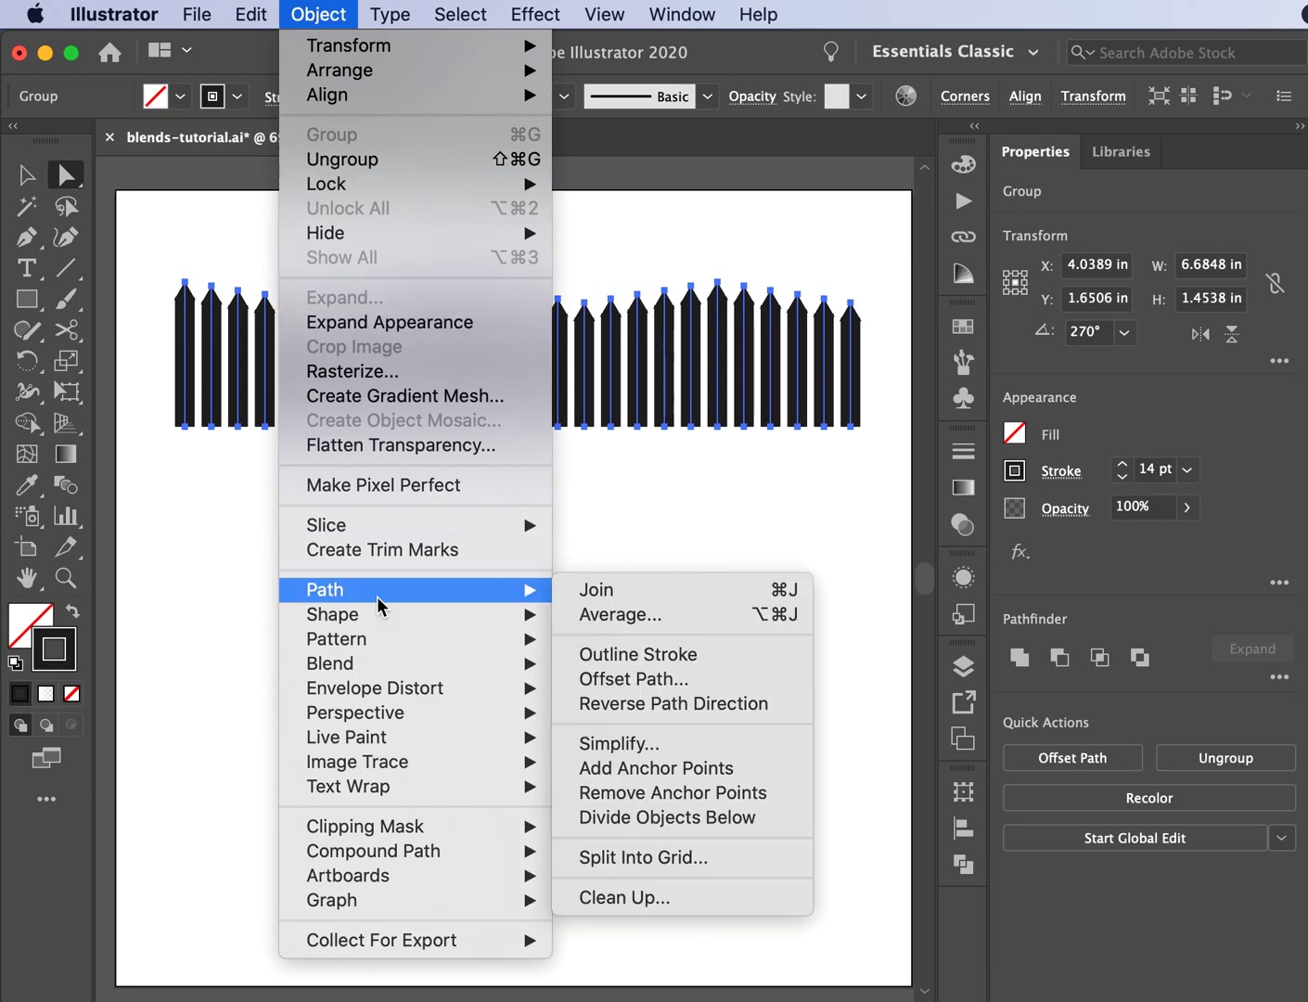
click(575, 655)
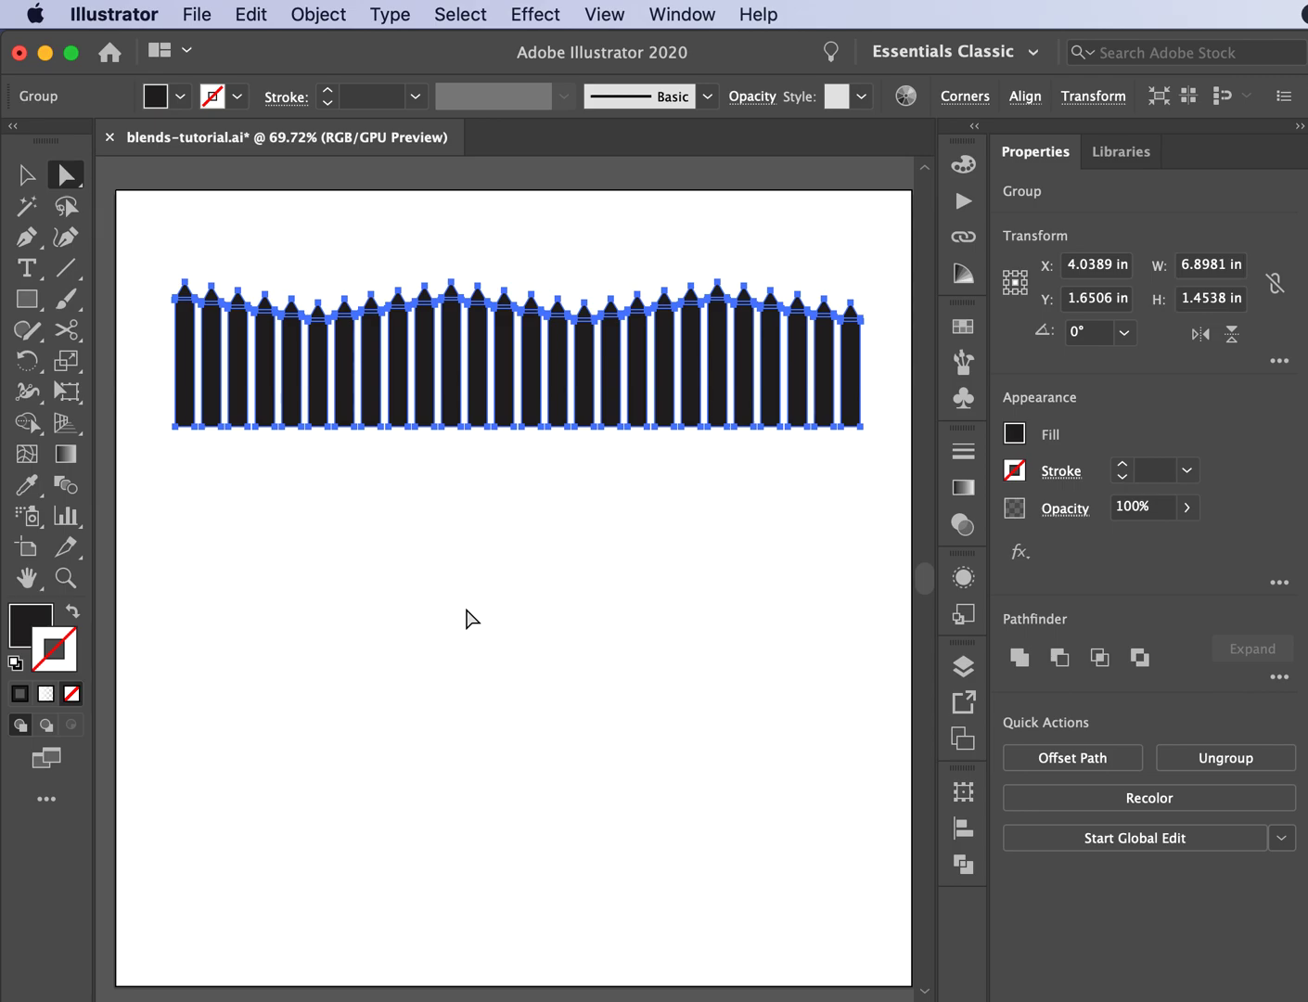
click(470, 612)
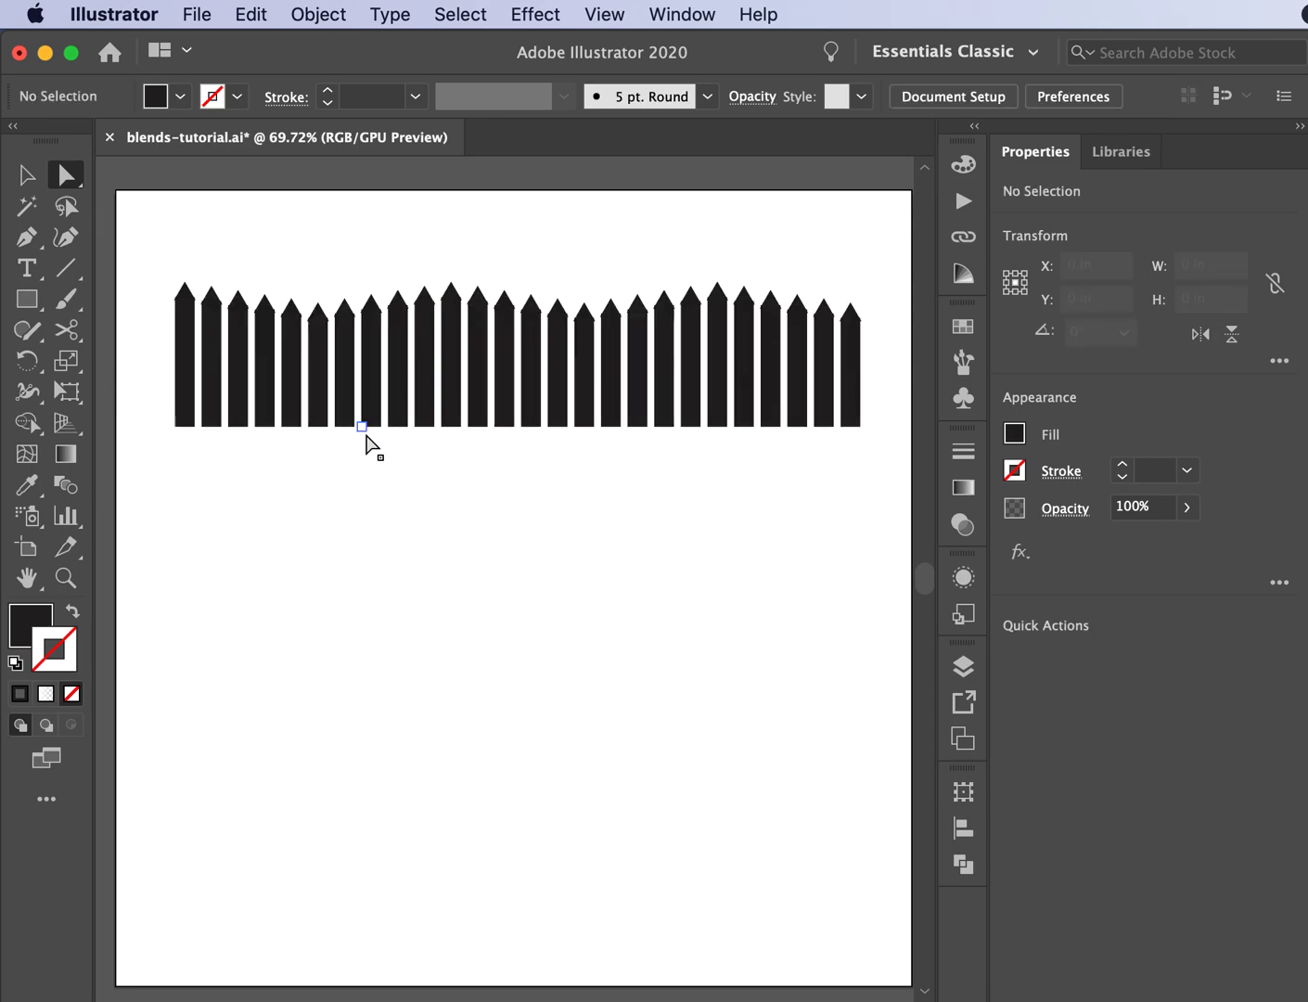